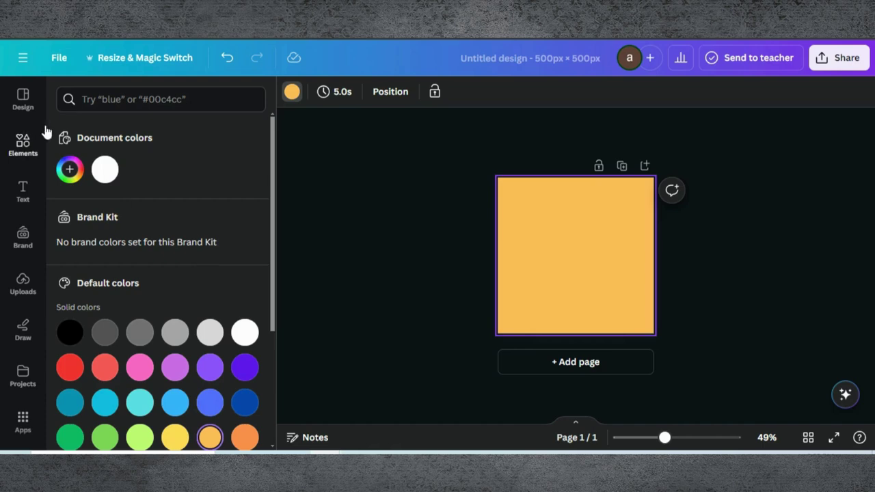
Step: Add the recently used photo of the woman in the sun hat and resize it to fill the page exactly
left_click(22, 145)
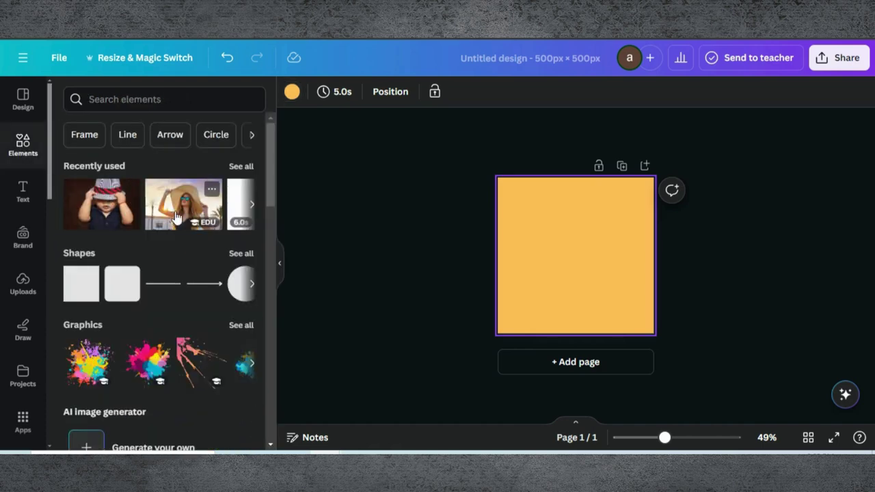
left_click(101, 204)
left_click_drag(562, 259, 547, 232)
left_click_drag(622, 256, 655, 360)
left_click_drag(614, 278, 607, 276)
left_click_drag(490, 256, 497, 255)
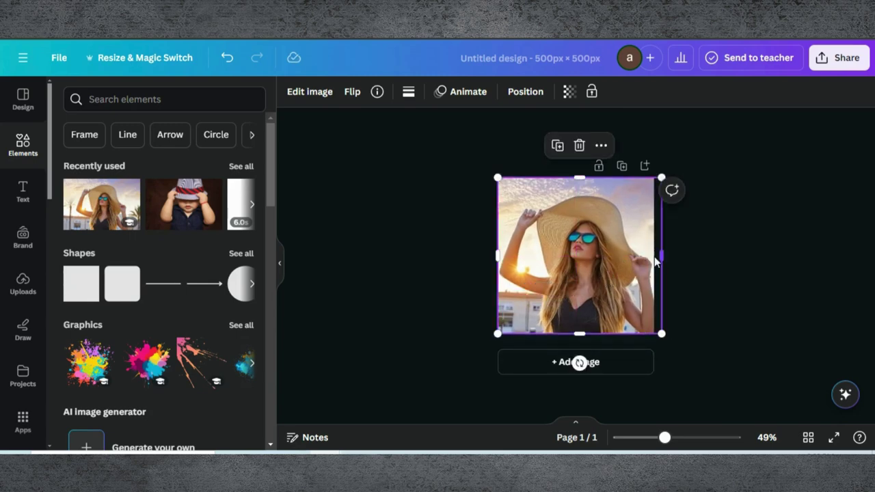
left_click_drag(662, 256, 654, 256)
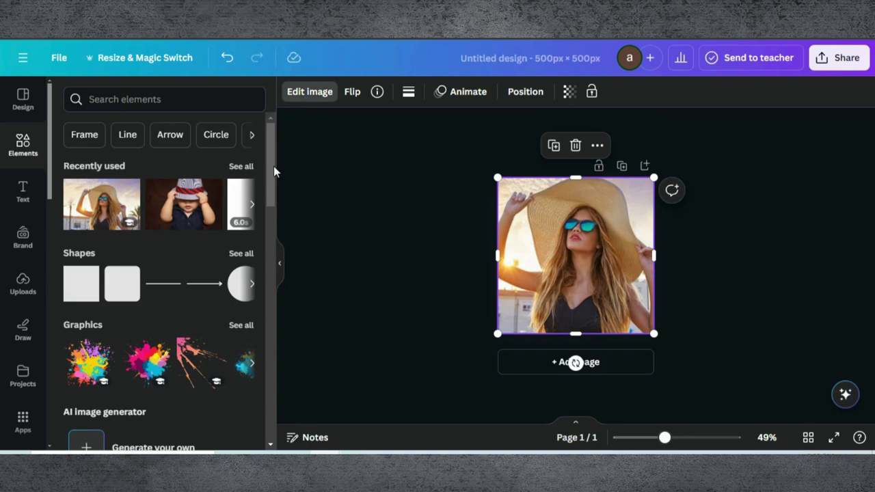
Step: Remove the background from the photo and add a second page to the design
left_click(91, 181)
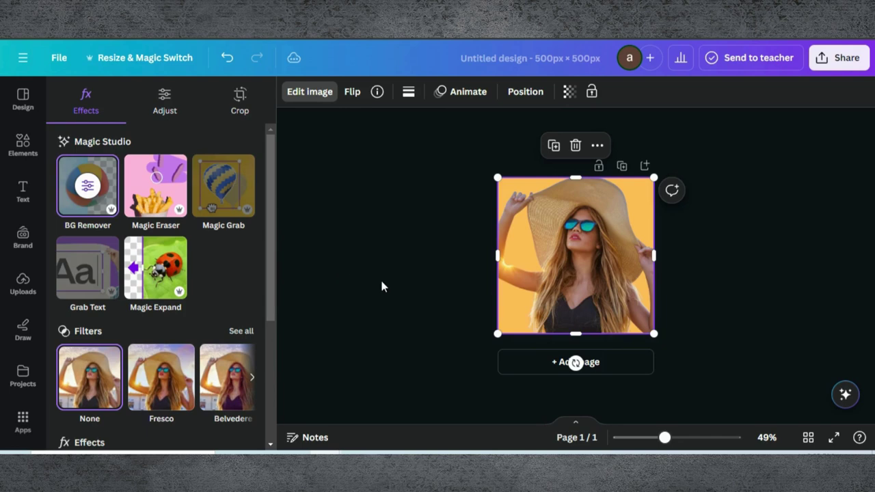
left_click(533, 366)
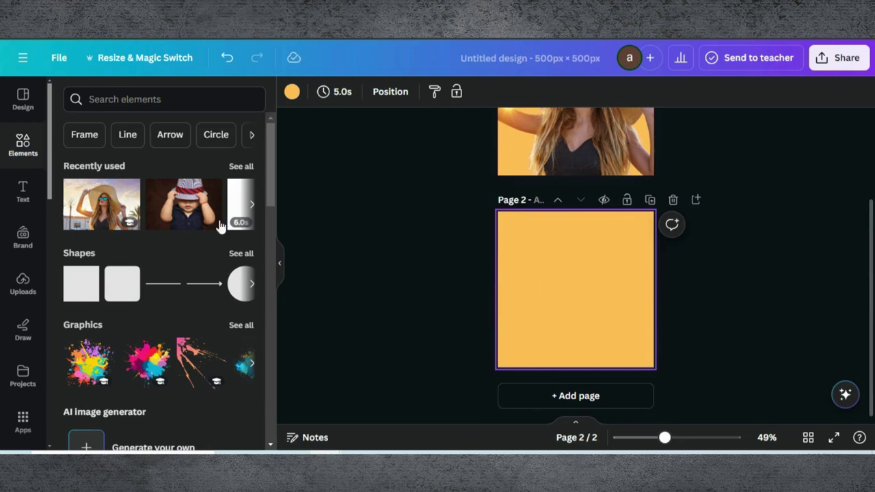
Step: Add a square shape to page 2 and reshape it into a tall rectangle on the page's right half
left_click_drag(381, 267, 613, 357)
left_click(400, 289)
left_click_drag(637, 289, 625, 270)
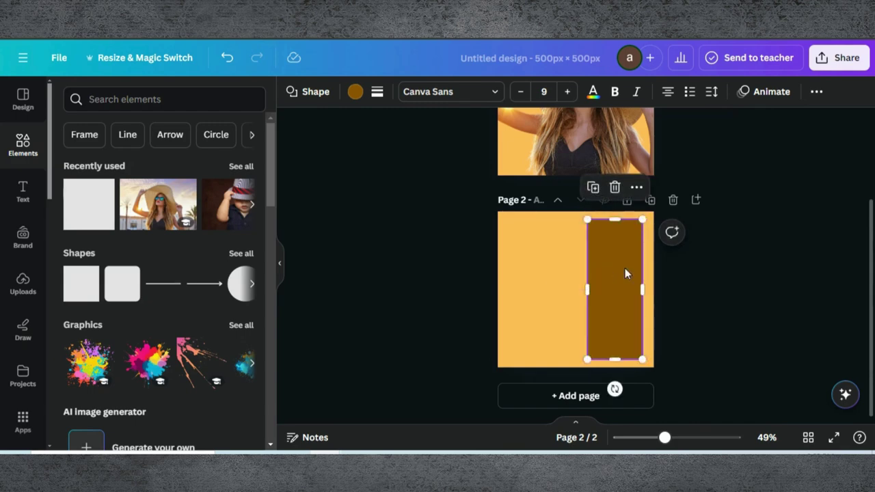
Step: Fill the tall rectangle on page 2 with solid black
left_click(356, 91)
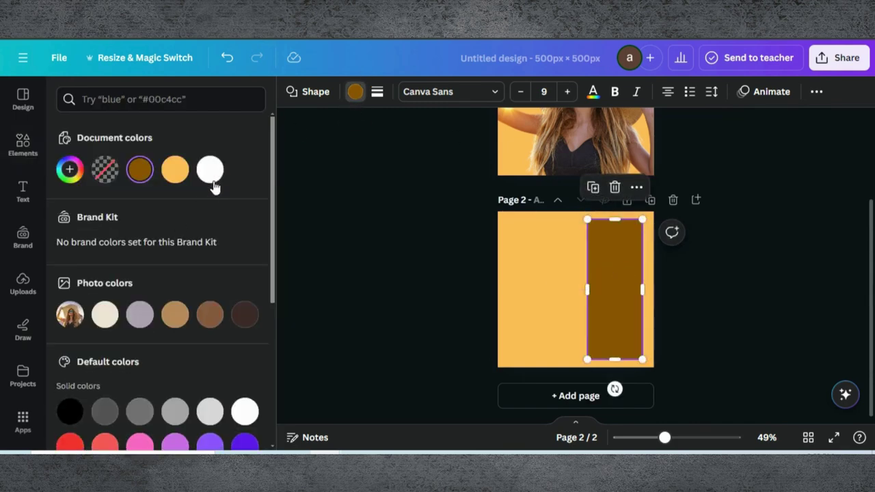
left_click(210, 171)
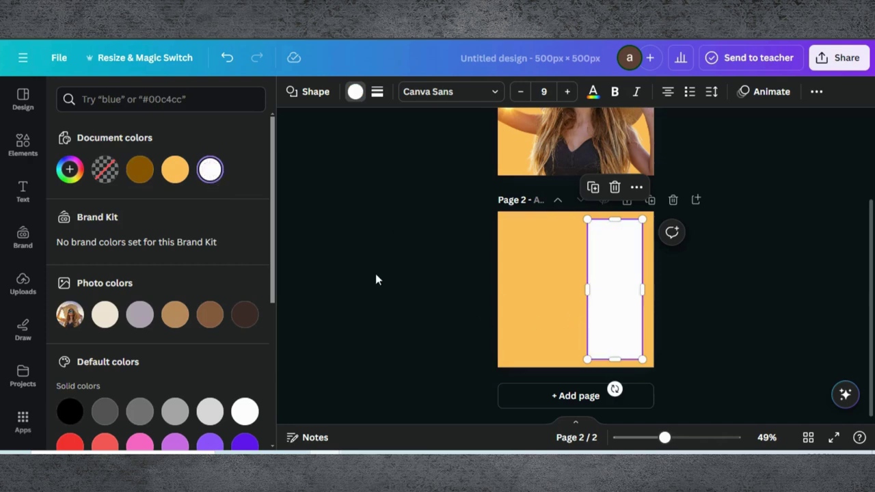
left_click(69, 410)
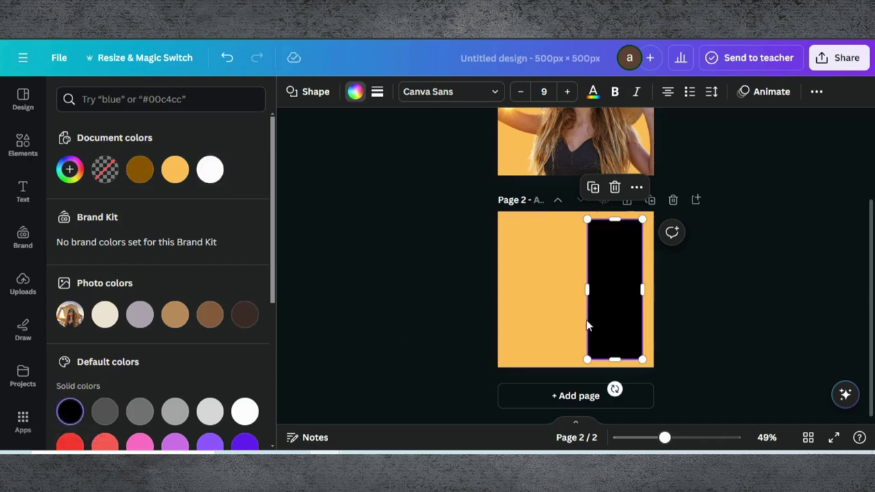
Step: Widen the black rectangle to nearly half the page's width and stretch it slightly taller, leaving a narrow margin around it
left_click_drag(612, 258, 603, 264)
left_click_drag(629, 290, 646, 292)
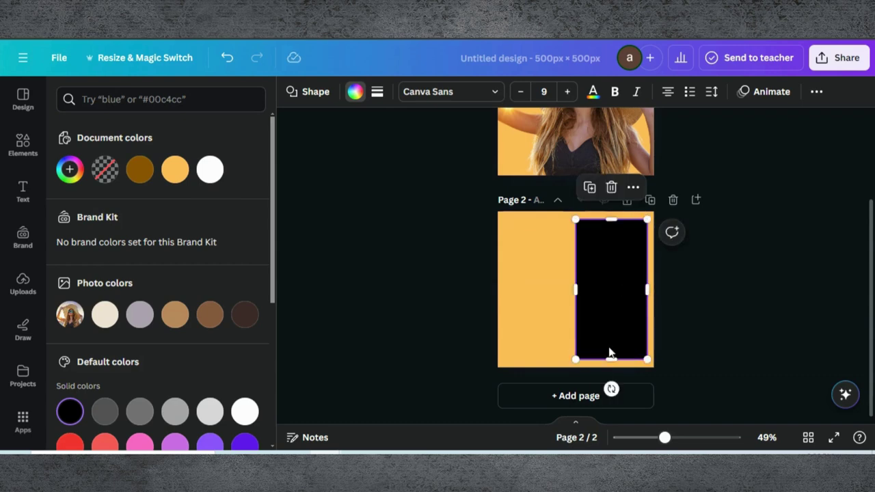
left_click_drag(609, 360, 610, 362)
left_click_drag(613, 246, 615, 249)
left_click(618, 256)
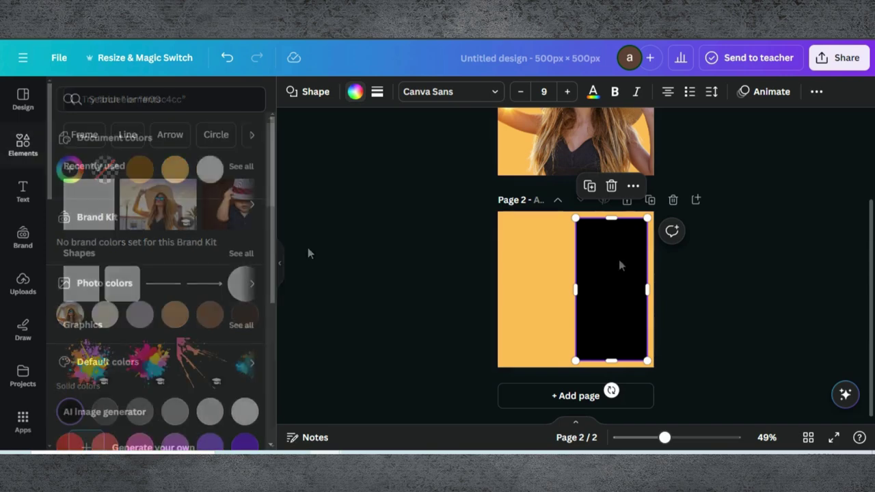
Step: Add a heading reading "BR" in the middle of page 2
left_click(22, 198)
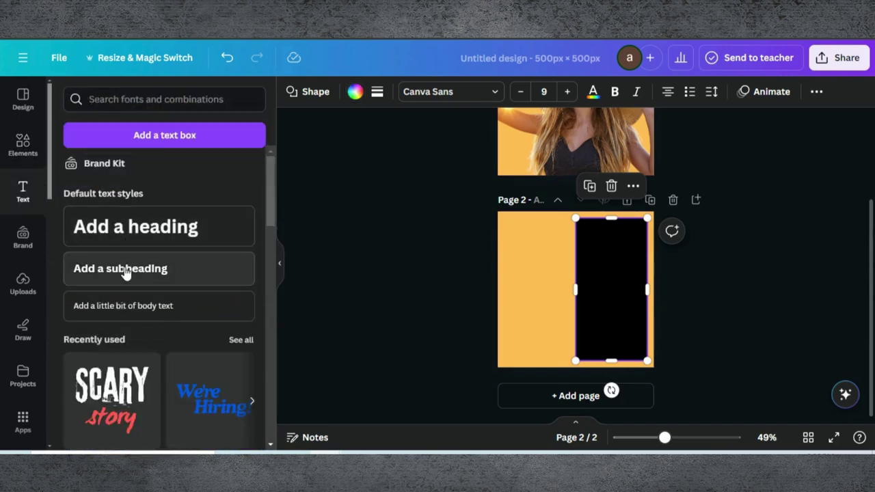
left_click(160, 234)
type("B")
left_click_drag(563, 278, 532, 252)
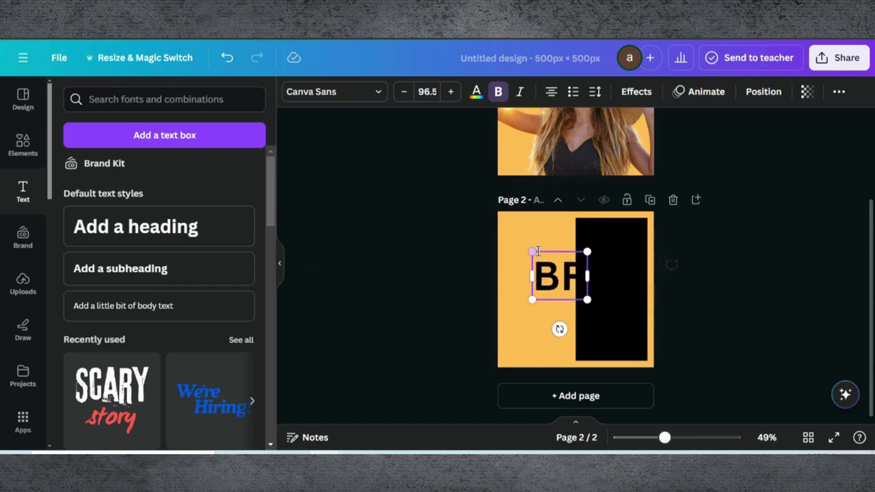
Step: Correct the heading's text to "BE"
left_click(393, 301)
left_click(554, 282)
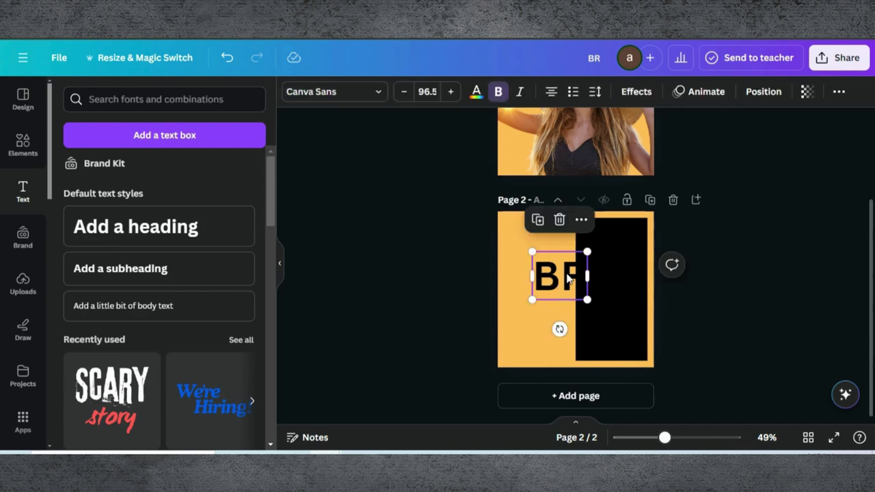
double_click(571, 277)
left_click(571, 273)
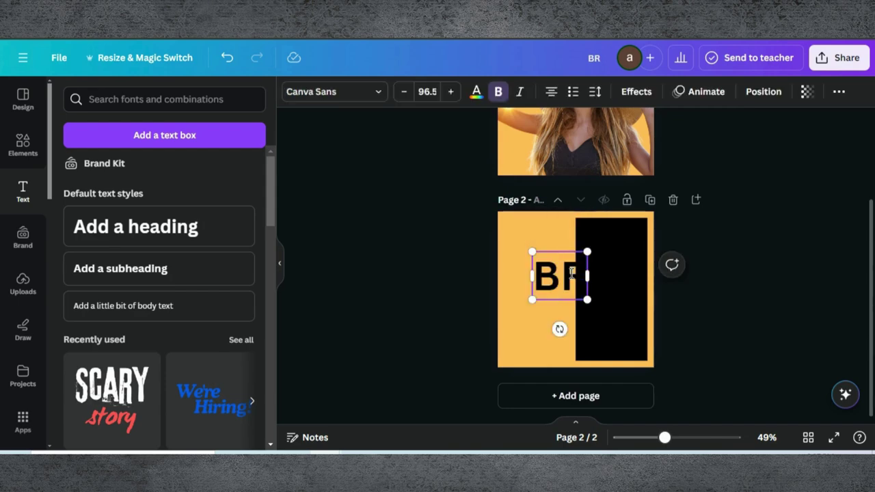
key("Delete")
type("B")
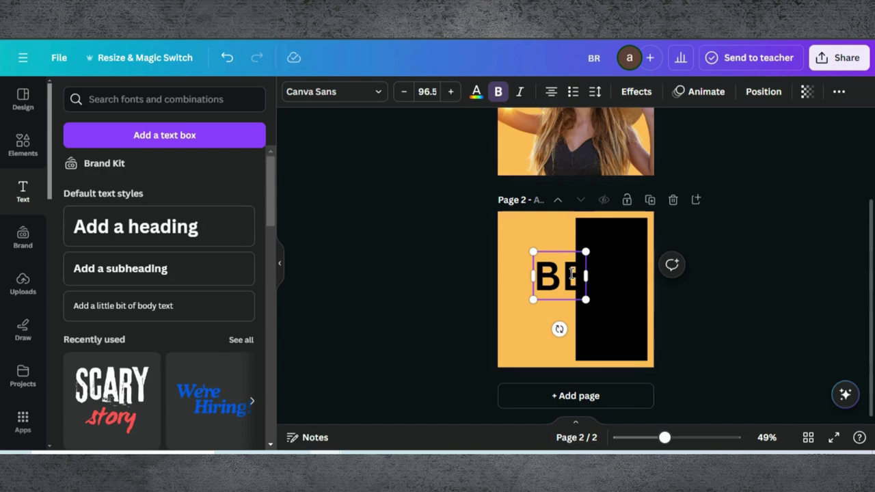
left_click(423, 290)
Step: Make the "BE" heading white and place it at size 115 at the top of the black rectangle
left_click(562, 270)
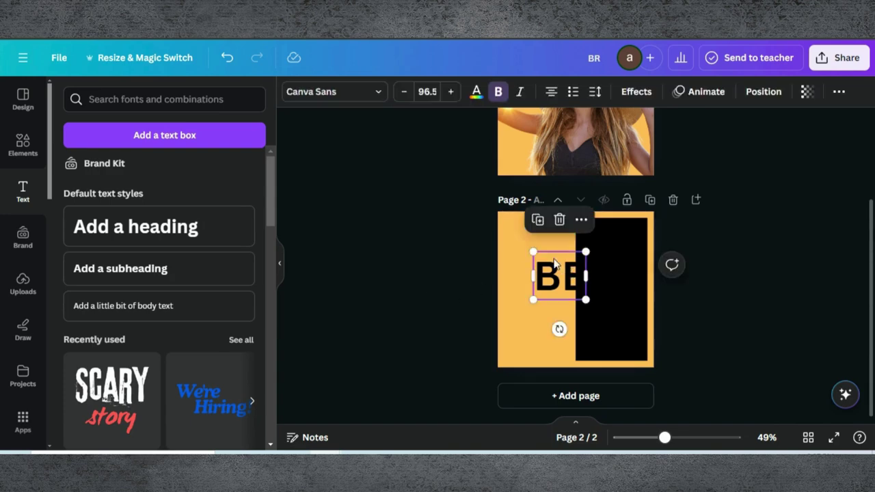
left_click(476, 92)
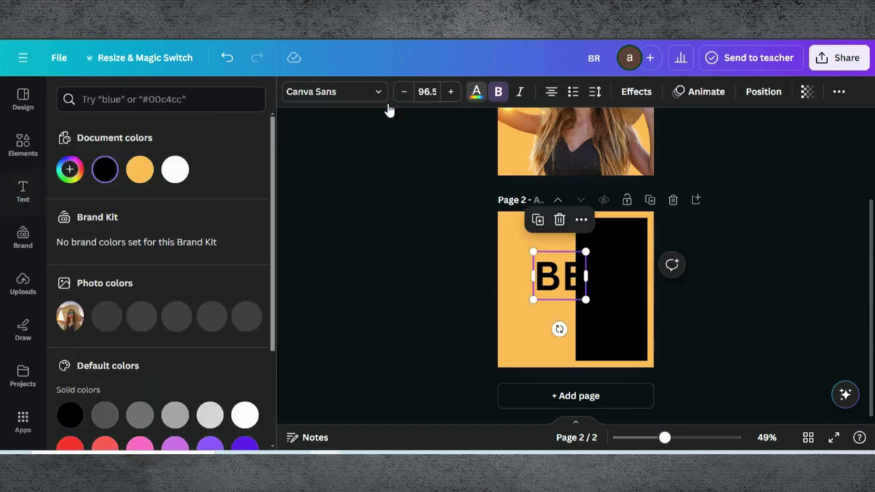
left_click(173, 171)
left_click_drag(547, 275, 596, 254)
Step: Change the "BE" heading's font to Anton
left_click(367, 100)
left_click(367, 96)
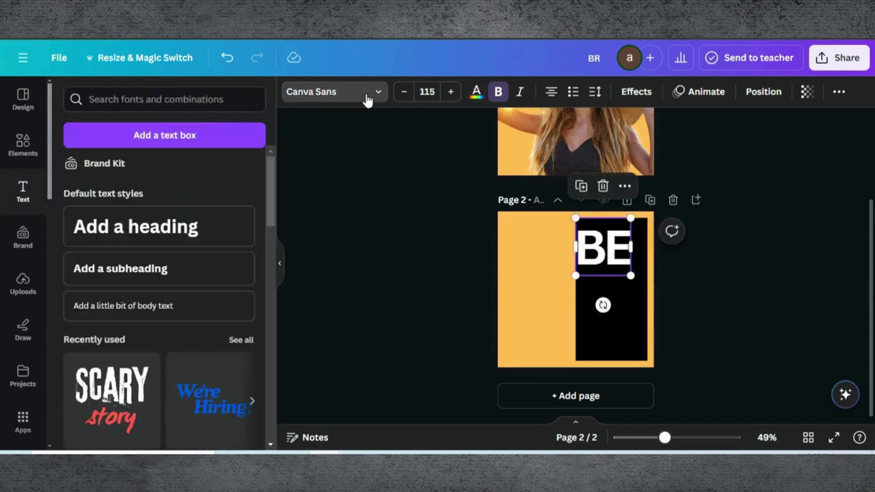
left_click(102, 305)
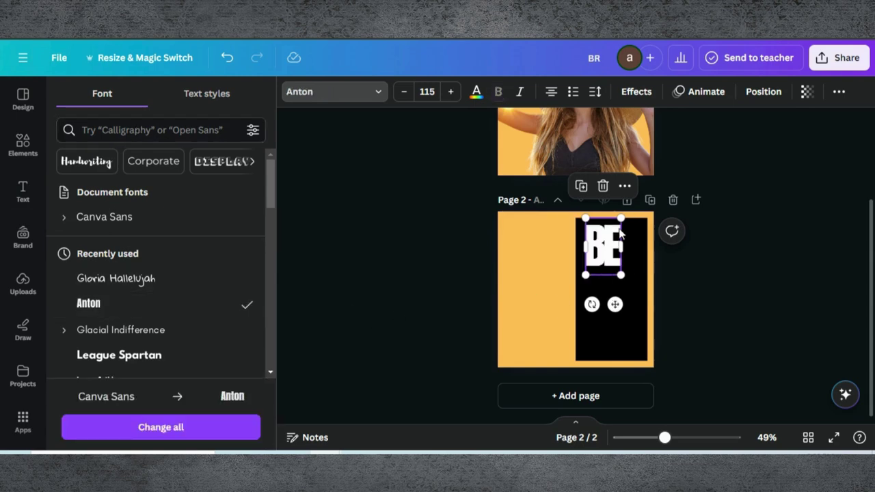
Step: Slightly widen the letter spacing of "BE" and enlarge it to size 155 against the black rectangle's left edge
left_click(595, 92)
left_click_drag(611, 149, 615, 151)
left_click(431, 236)
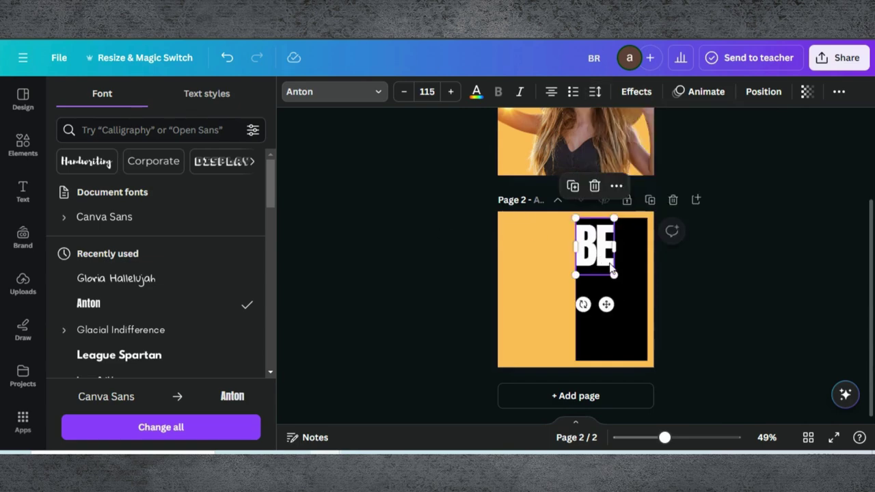
left_click_drag(622, 274, 629, 295)
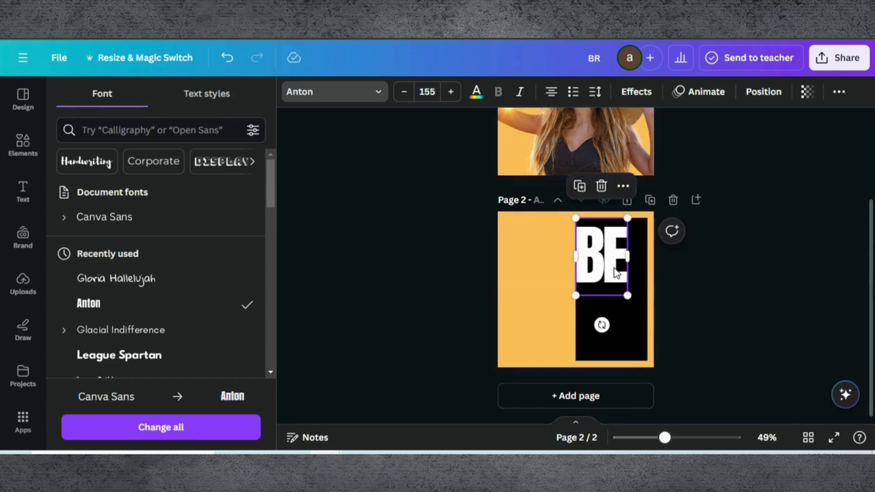
Step: Duplicate the "BE" heading below the original and change the copy's text to "Happy"
left_click(579, 187)
left_click_drag(611, 274, 611, 314)
double_click(610, 313)
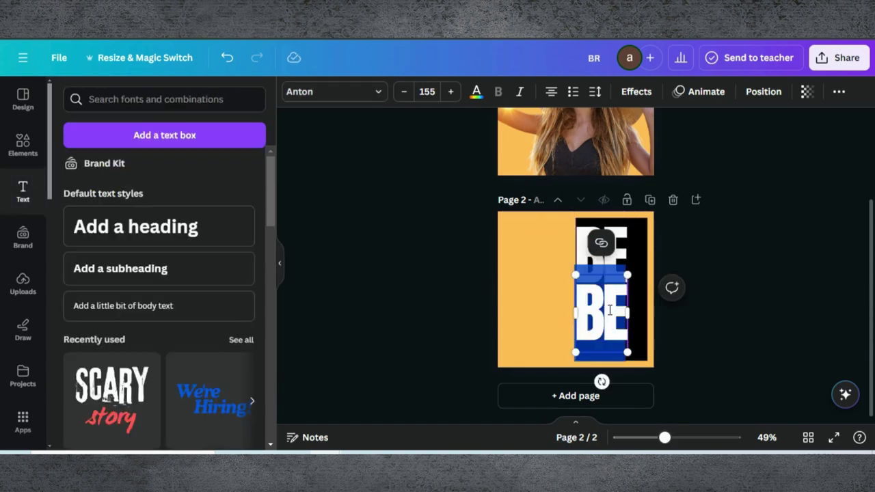
type("Happy")
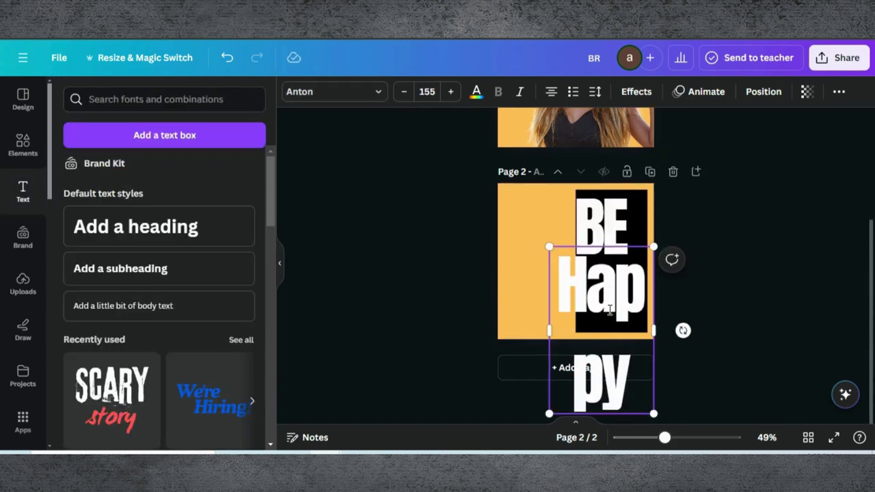
Step: Shrink the "Happy" text to size 71.5 and fit it on one line directly under "BE"
left_click_drag(653, 413, 596, 352)
left_click_drag(600, 318, 627, 312)
left_click_drag(599, 339, 627, 345)
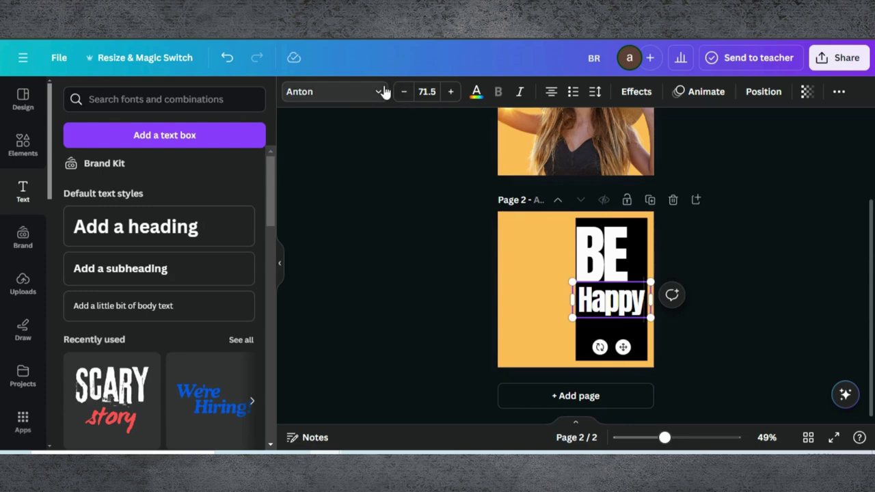
Step: Search the fonts for "leag" and apply League Spartan to the "Happy" text
left_click(342, 91)
left_click(171, 129)
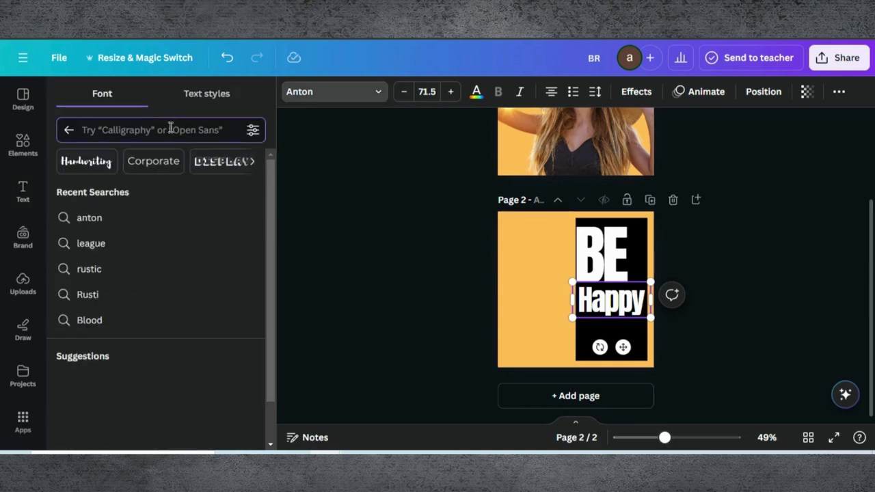
type("leag")
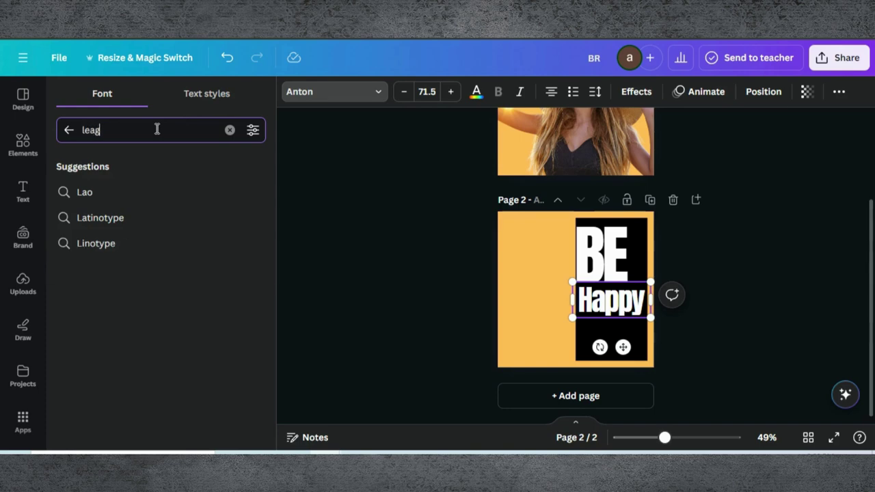
key("Return")
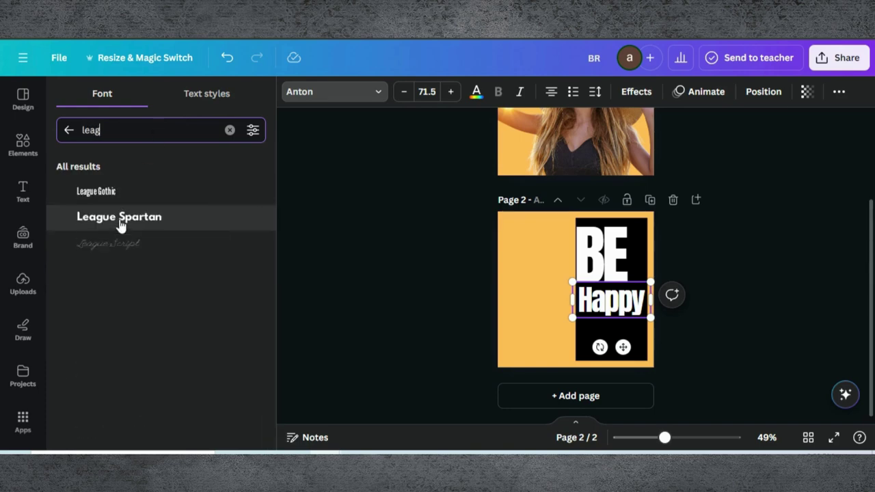
left_click(137, 221)
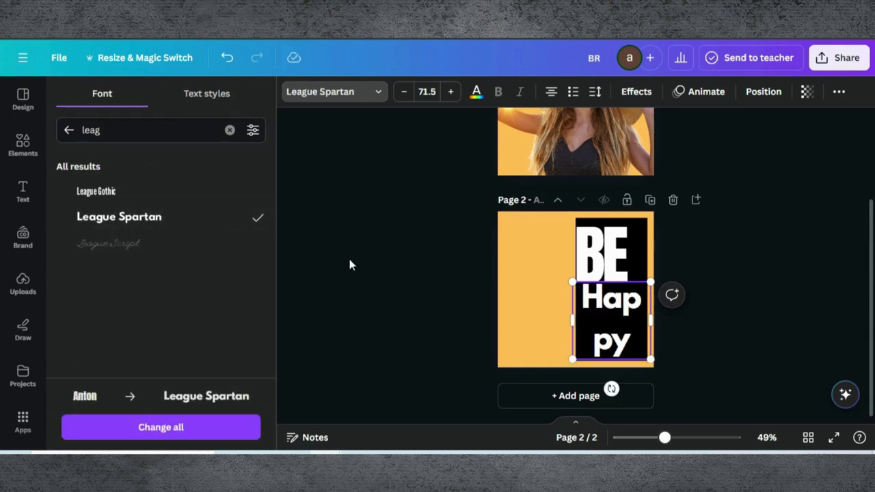
Step: Place a copy of the "Happy" text at size 47.3 directly below it and change its wording to "In Life"
left_click_drag(588, 349, 592, 327)
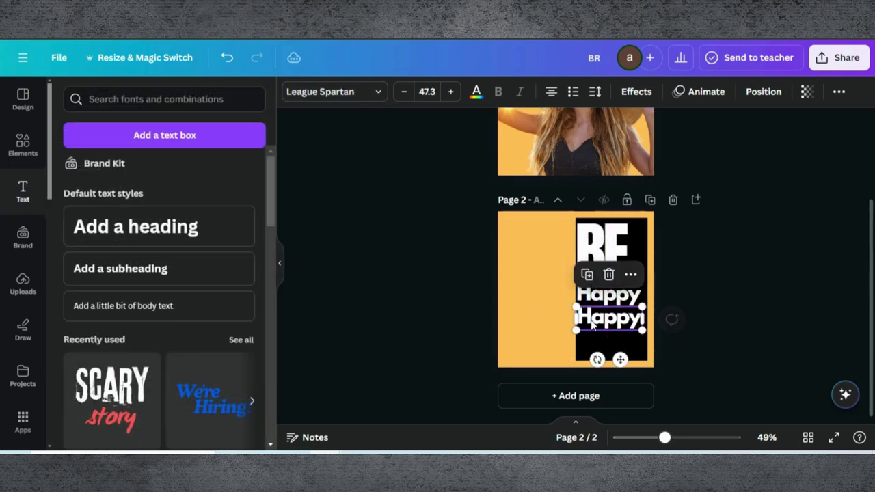
double_click(592, 326)
type("In Life")
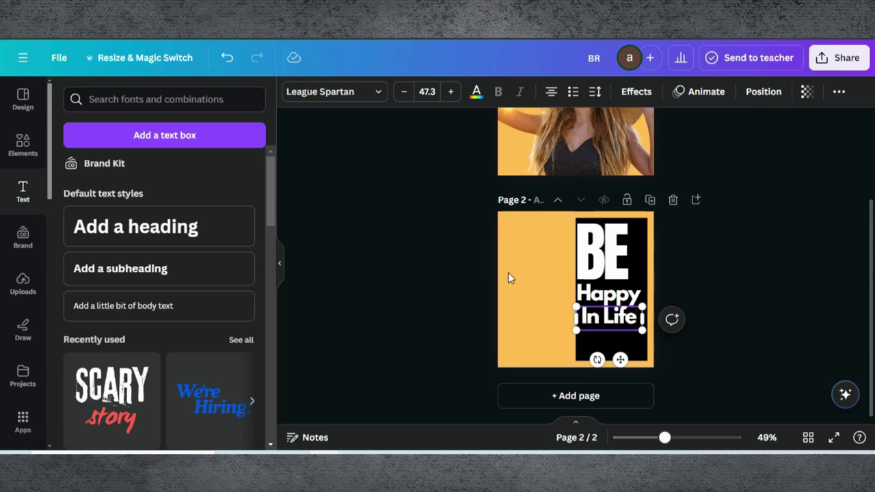
left_click(432, 335)
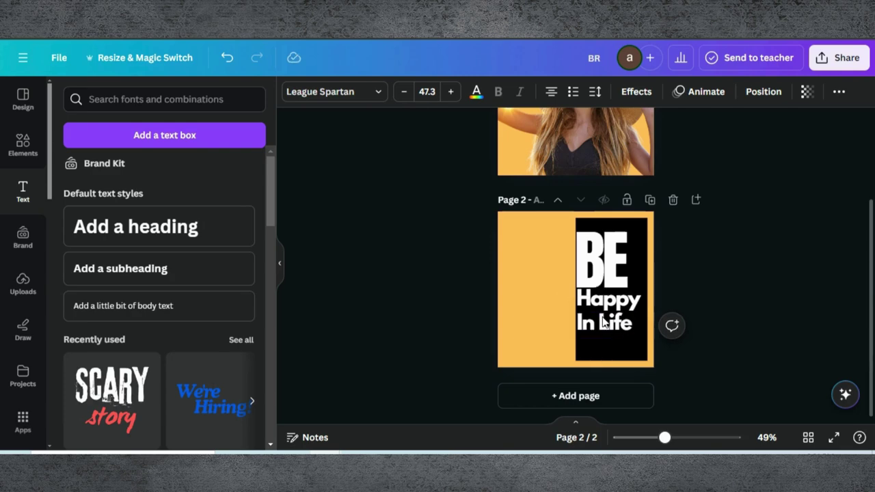
Step: Nudge the "Happy" line slightly down toward "In Life" and deselect it
left_click(603, 323)
left_click(606, 306)
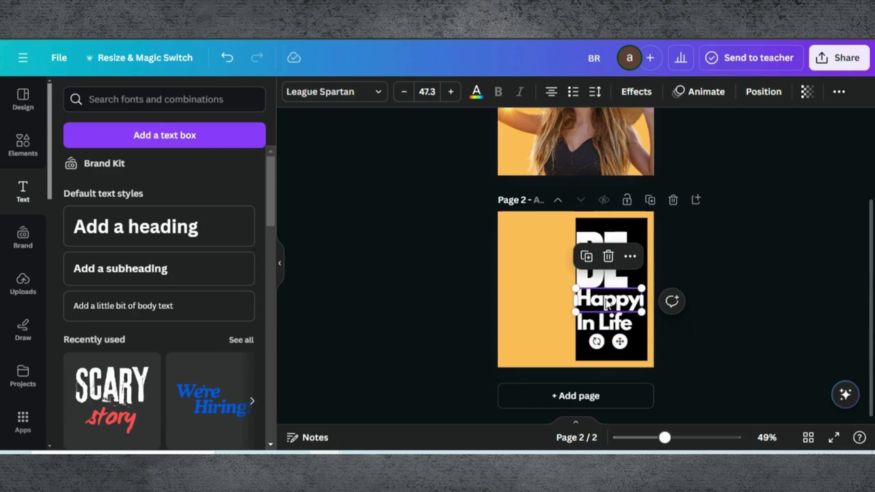
key("Escape")
left_click(605, 305)
key("Escape")
left_click(606, 306)
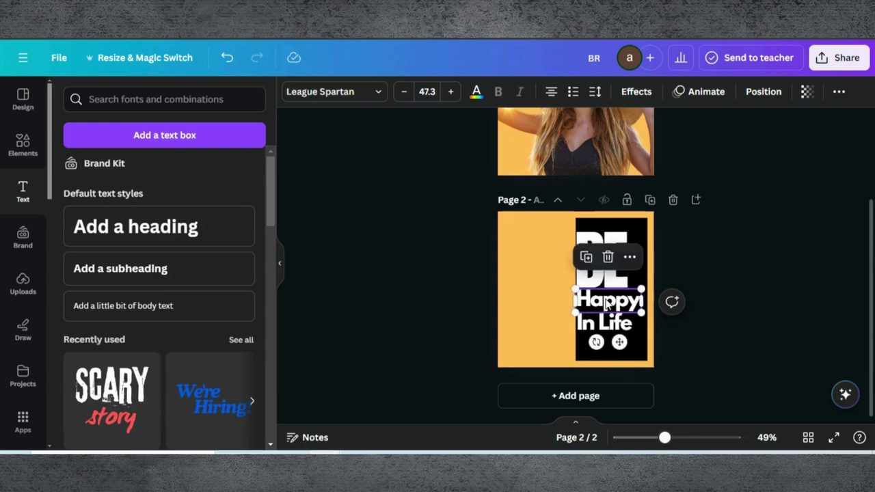
left_click(719, 276)
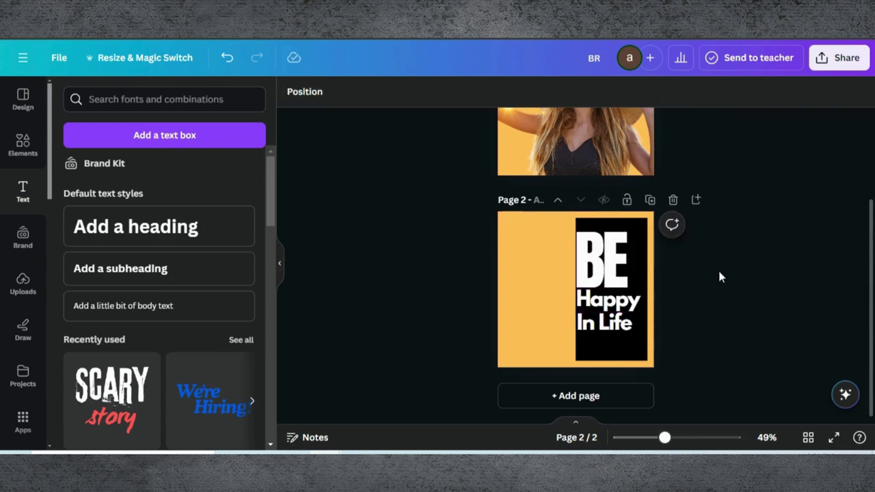
Step: Change the background colour of page 2 to white
left_click(526, 273)
left_click(292, 93)
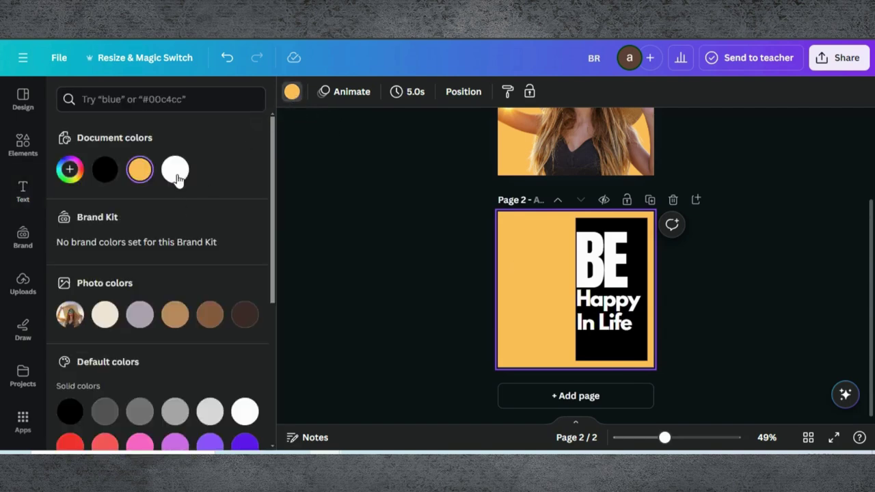
left_click(177, 179)
left_click(369, 248)
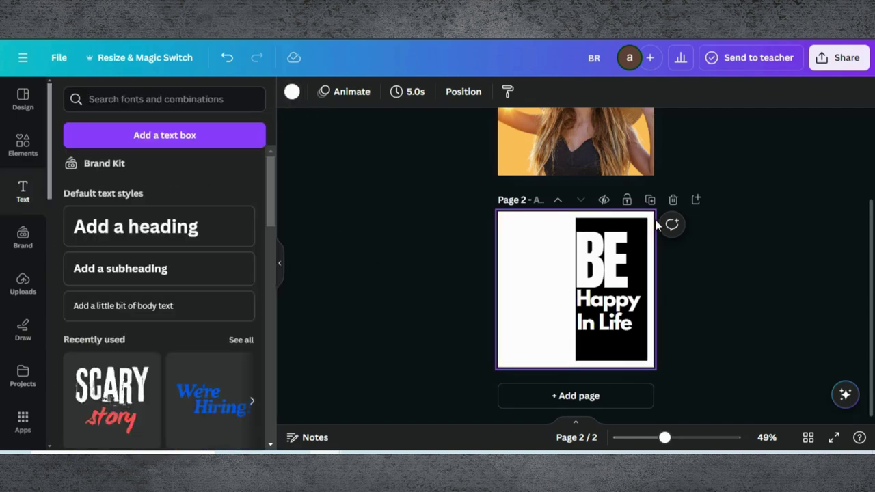
Step: Download only page 2 of the design as a PNG at 500 × 500 px
left_click(831, 58)
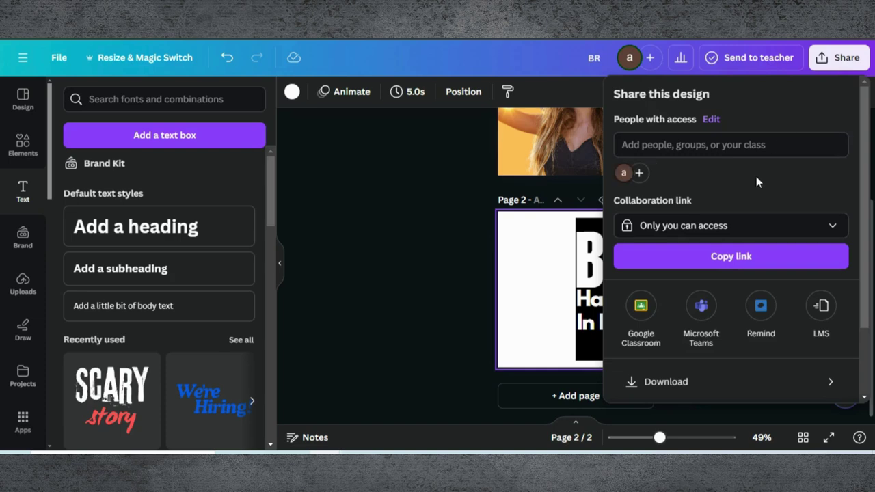
scroll(740, 215, "down", 2)
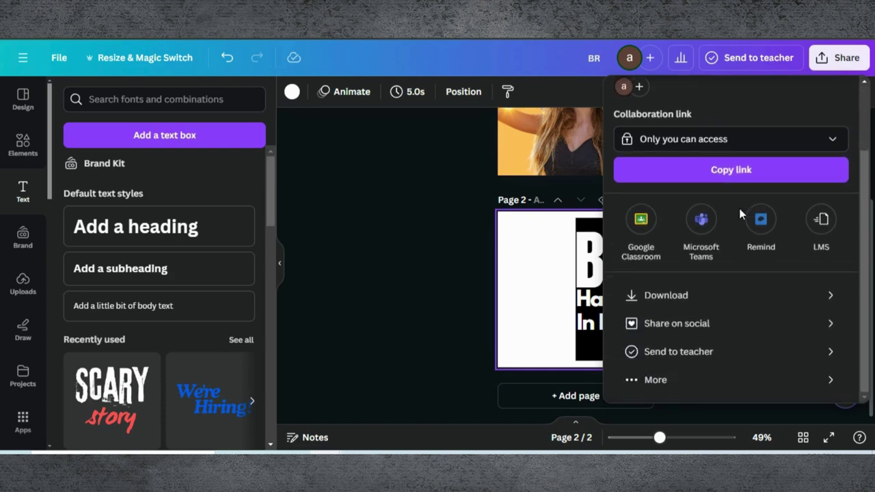
left_click(684, 294)
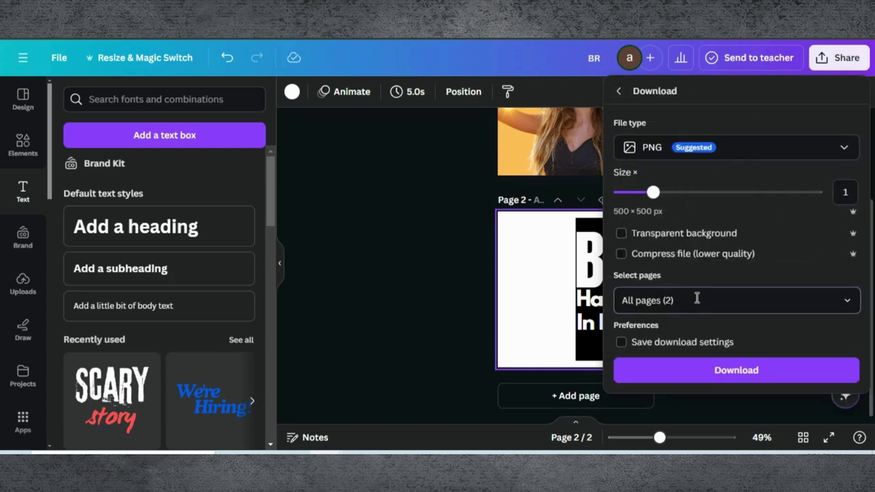
left_click(662, 300)
left_click(848, 140)
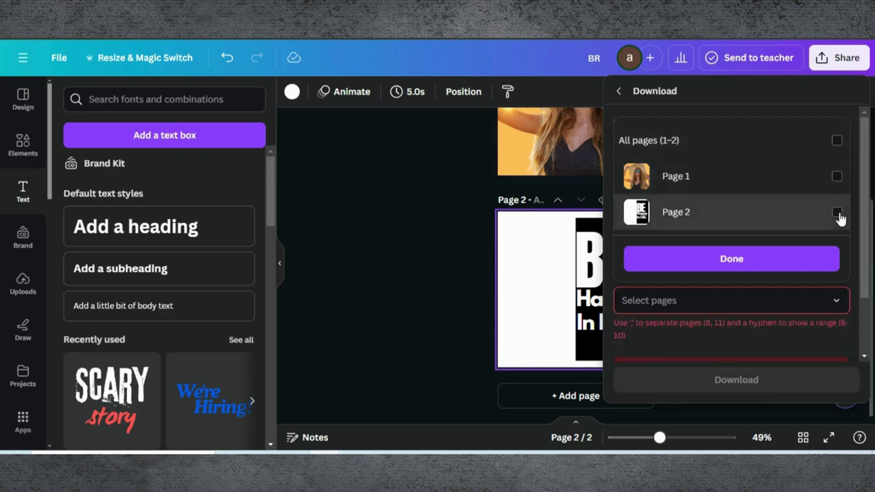
left_click(847, 212)
left_click(763, 267)
left_click(717, 371)
left_click(335, 272)
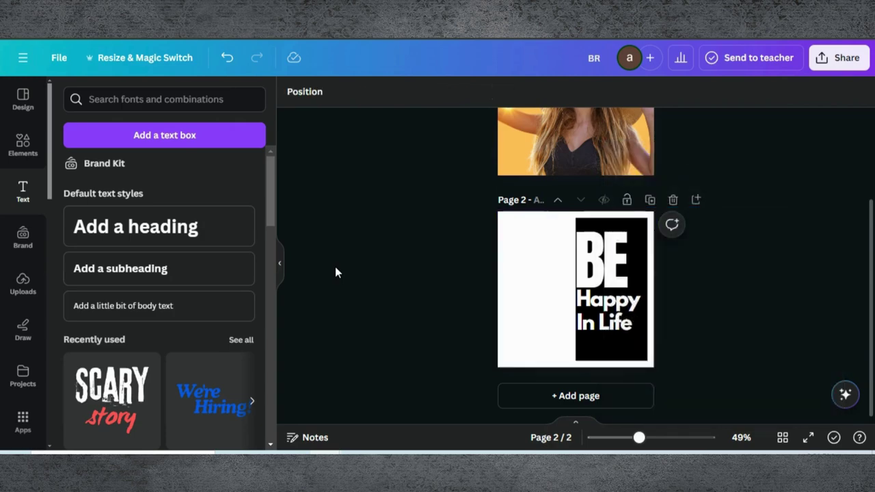
Step: Upload the downloaded BR.png, place it on page 1 and enlarge it to cover the whole page
scroll(335, 272, "up", 2)
left_click_drag(678, 63, 154, 271)
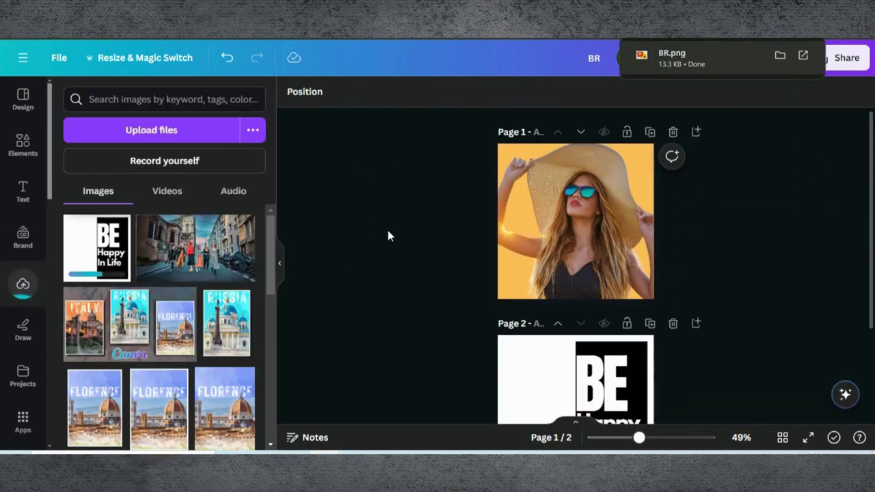
left_click(91, 247)
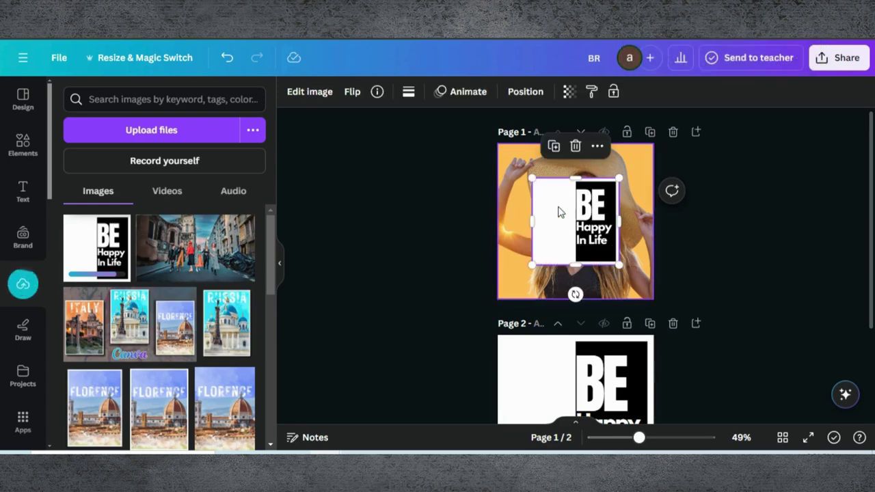
left_click_drag(567, 221, 529, 180)
left_click_drag(583, 229, 655, 295)
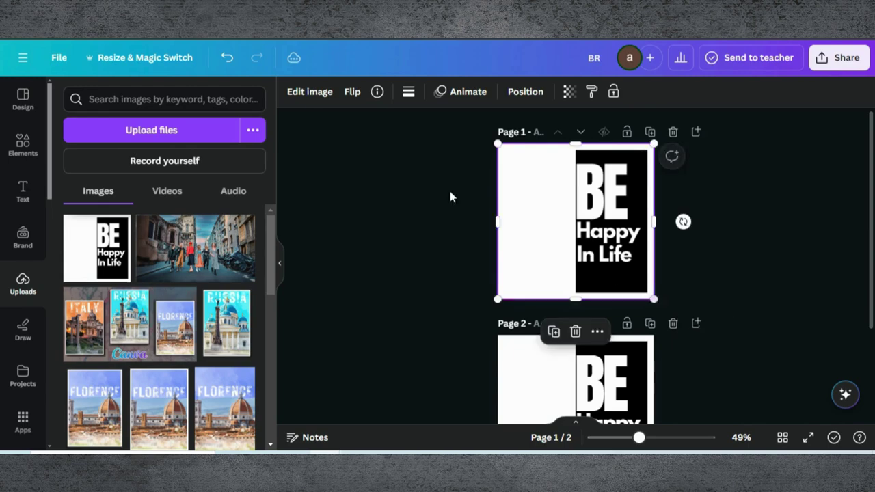
Step: Remove the white background from the text image on page 1 and apply the Fuchsia Duotone effect to it
left_click(296, 92)
scroll(176, 315, "down", 3)
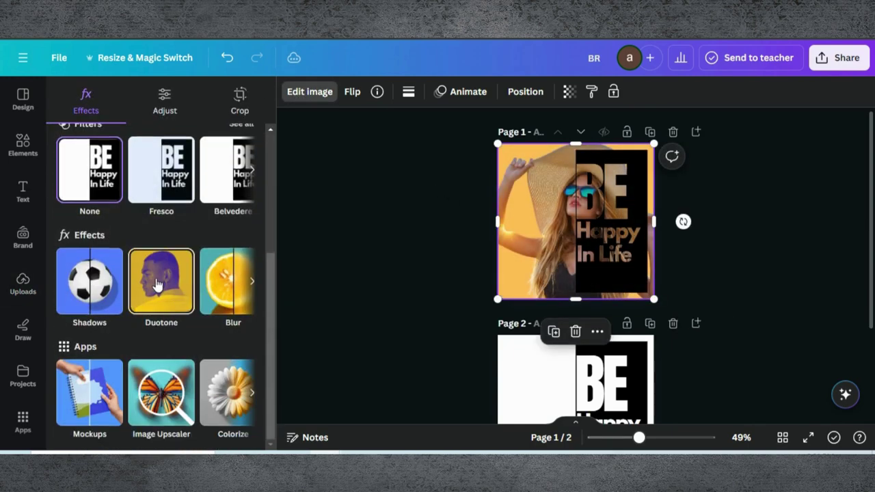
left_click(158, 286)
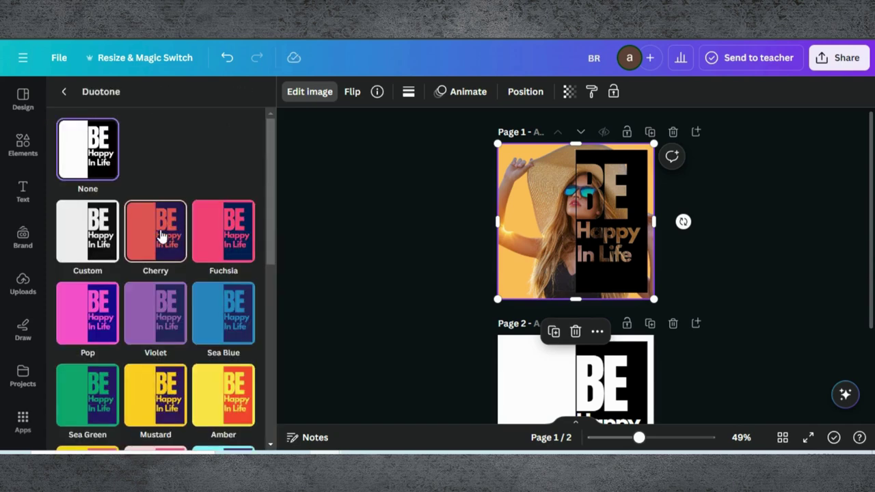
left_click(209, 239)
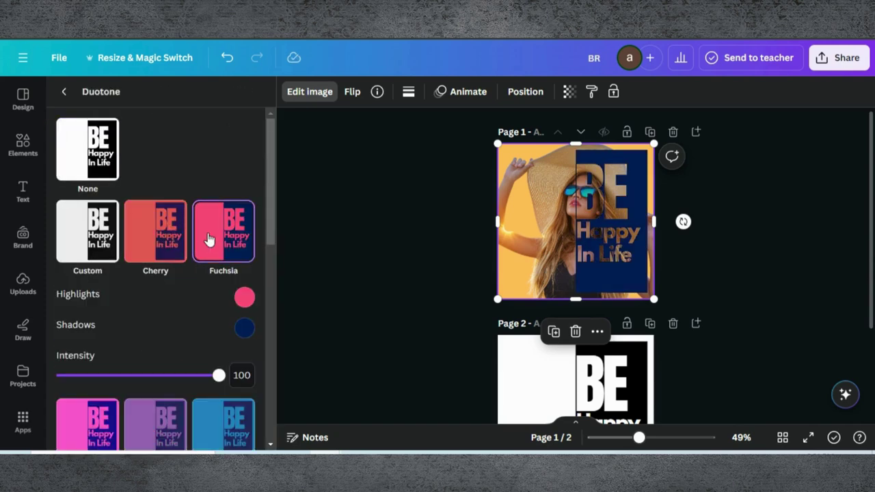
Step: Set both the highlights and the shadows colour of the Duotone effect to white
left_click(244, 300)
left_click(252, 329)
left_click(215, 309)
left_click(244, 328)
left_click_drag(258, 201, 232, 178)
key("Escape")
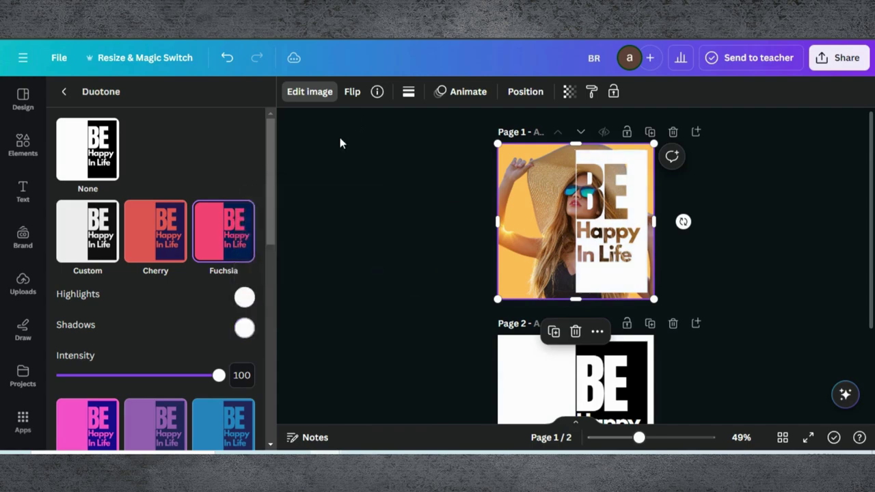
key("Escape")
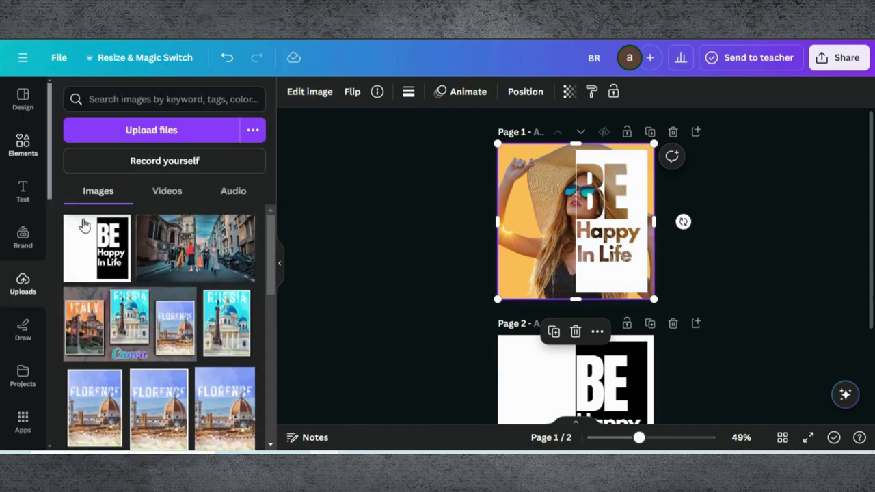
Step: Add a square shape to page 1, align it above the white text panel's upper edge and fill it white
left_click(23, 144)
left_click(82, 283)
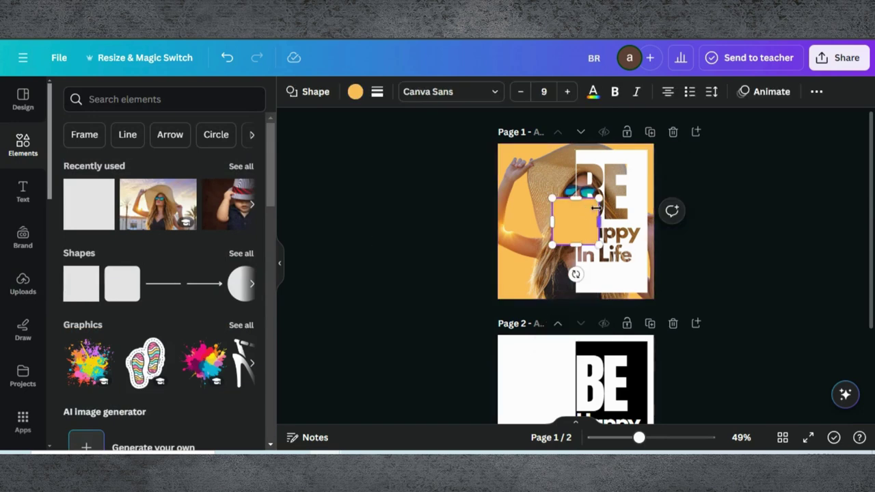
left_click(405, 227)
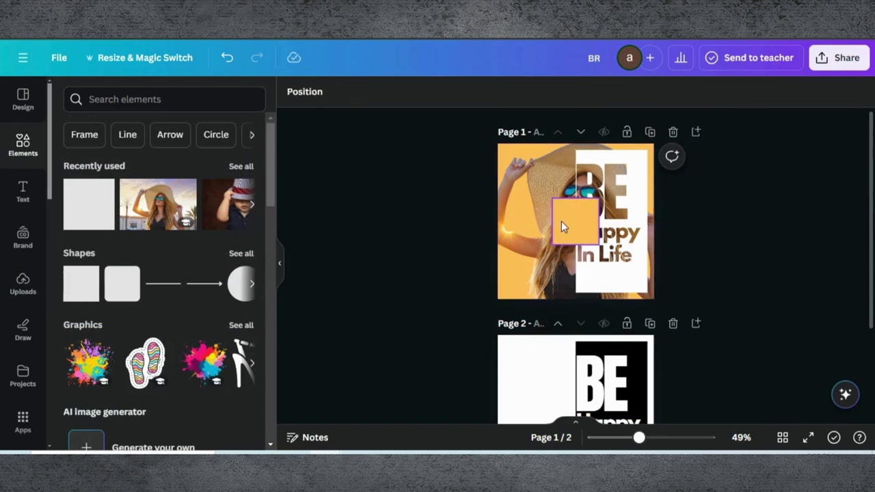
left_click_drag(561, 220, 588, 132)
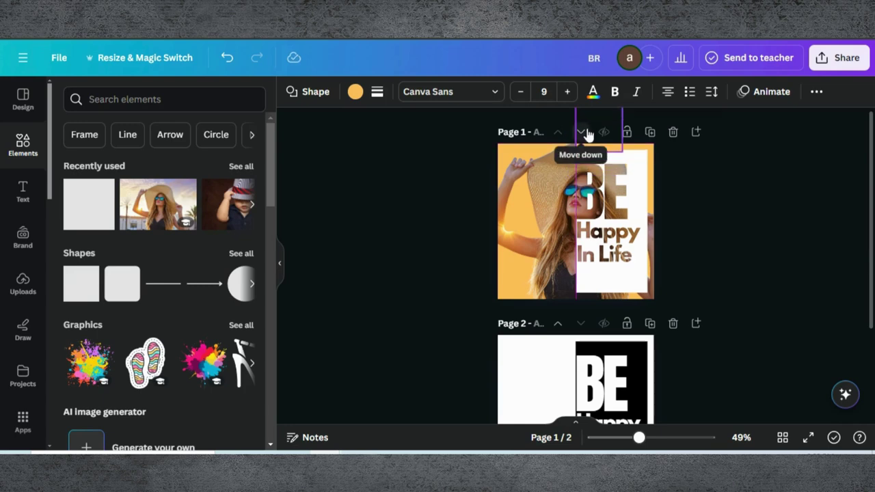
left_click(588, 132)
left_click(355, 91)
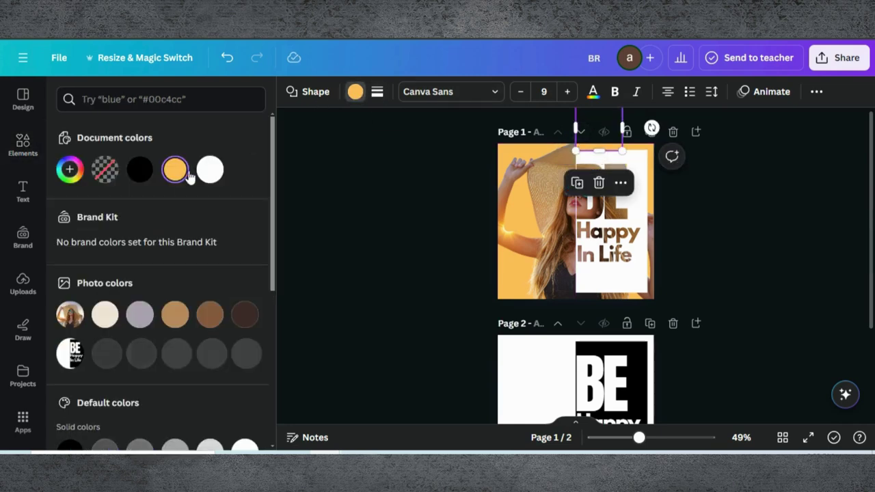
left_click(210, 171)
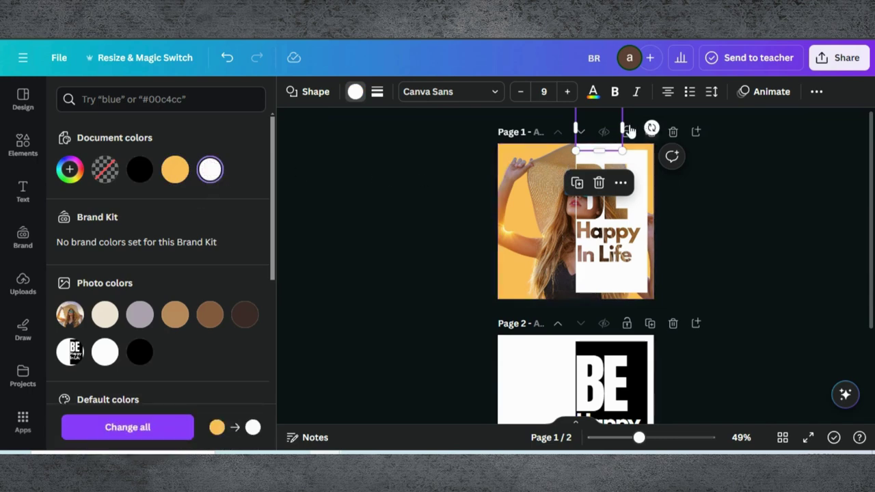
Step: Resize and position white rectangles to cover the photo strips above, beside and below the text panel on page 1
left_click_drag(622, 128, 684, 294)
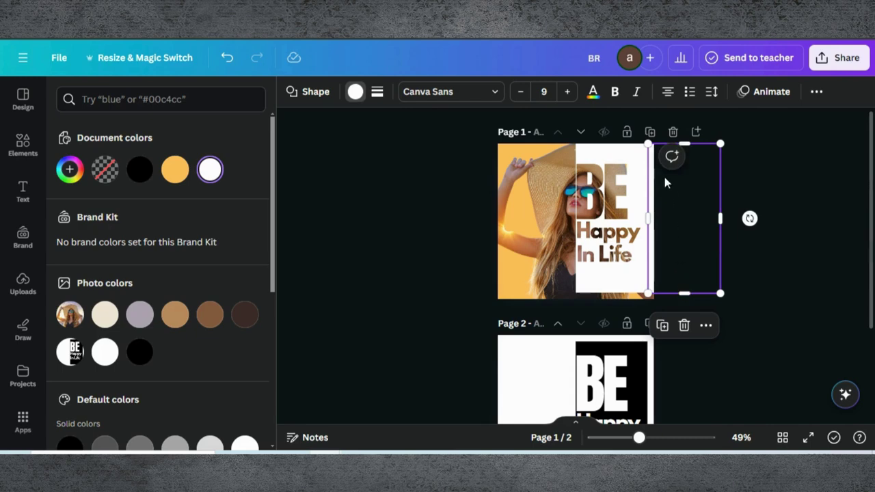
left_click_drag(684, 229, 575, 359)
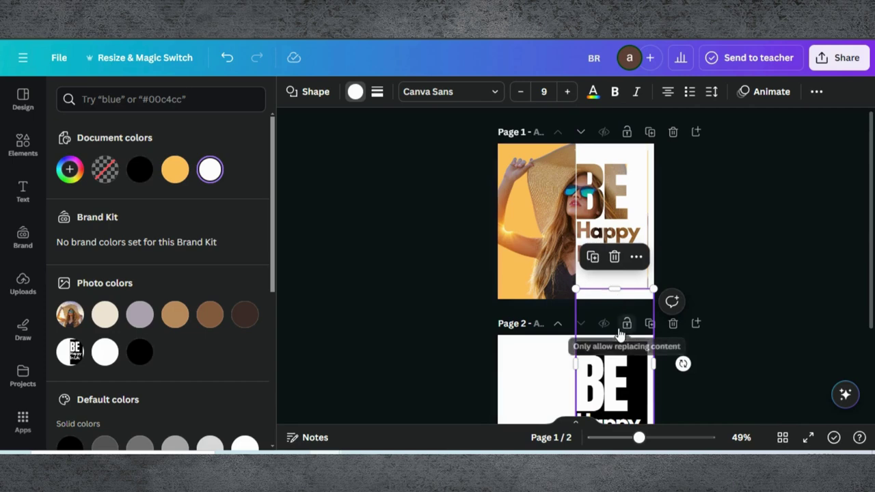
scroll(621, 334, "down", 2)
left_click_drag(615, 315, 615, 186)
scroll(670, 171, "up", 1)
left_click(669, 163)
left_click_drag(696, 169, 692, 164)
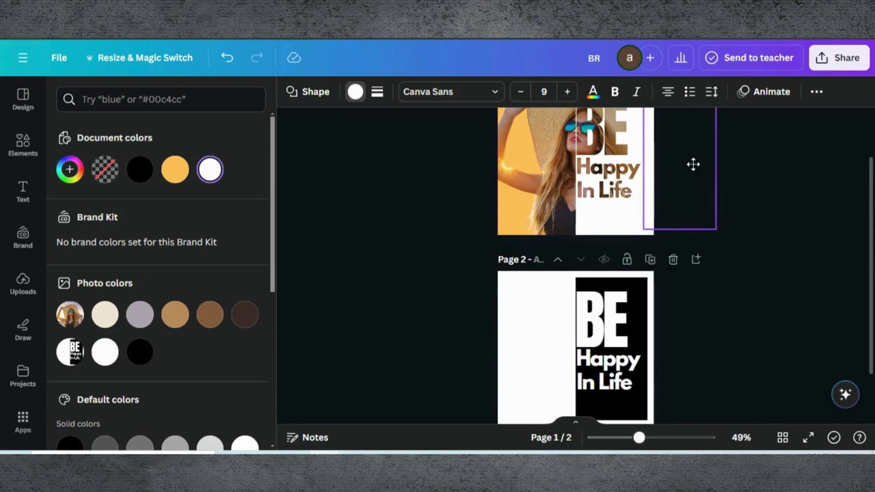
Step: Add another square to page 1, enlarge it to most of the page's size and centre it
left_click(22, 143)
key("r")
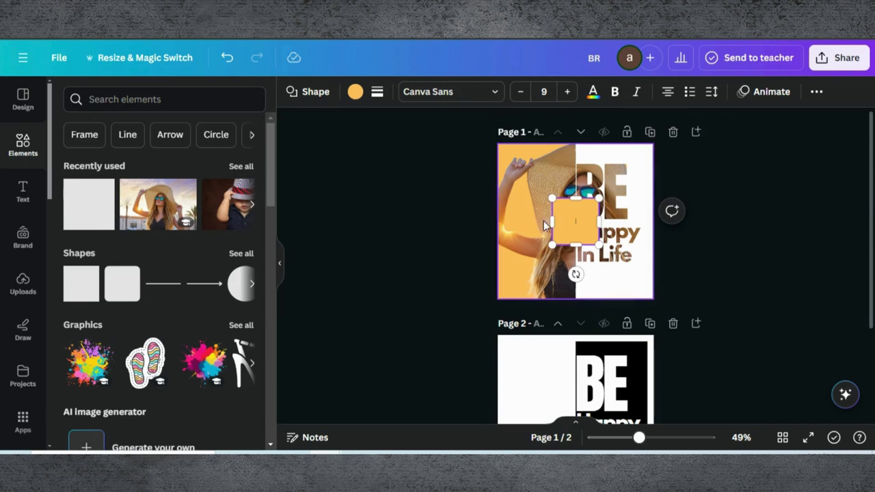
left_click(403, 248)
left_click_drag(582, 224, 639, 182)
left_click_drag(572, 205, 573, 284)
left_click_drag(578, 227, 579, 228)
Step: Give the large square a solid white border of weight 9 and no fill
left_click(376, 92)
left_click_drag(377, 174, 393, 176)
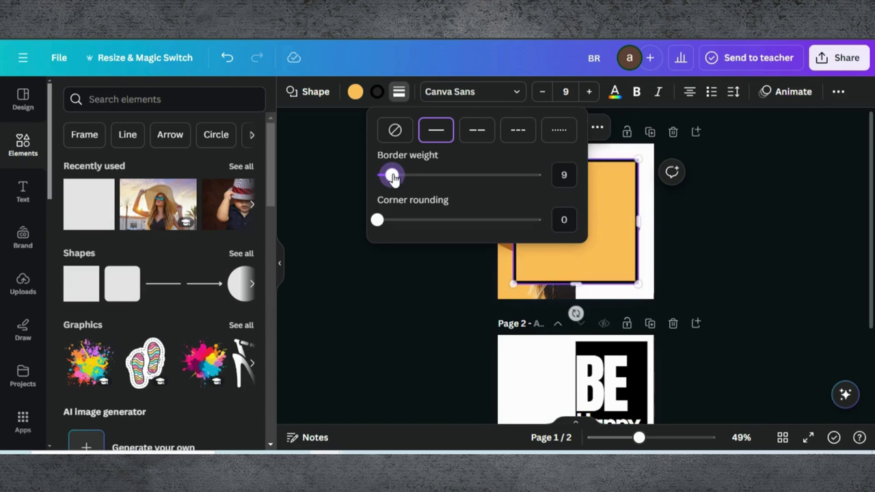
left_click(377, 93)
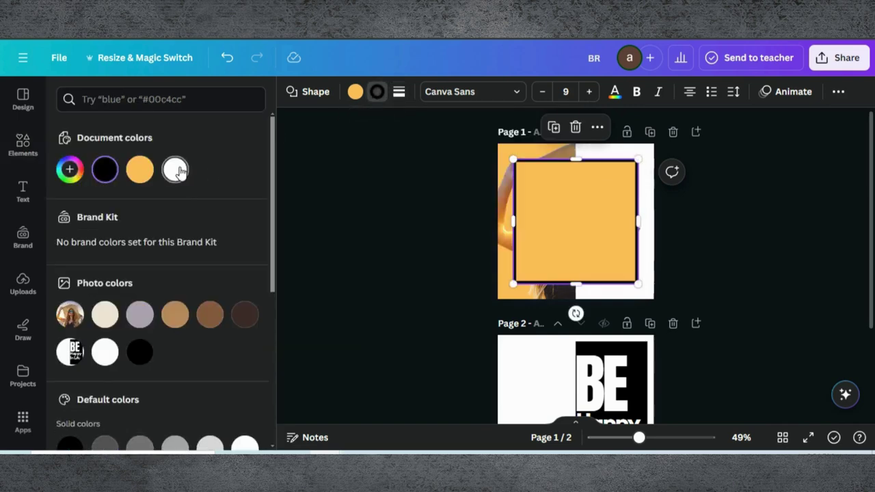
left_click(177, 170)
left_click(355, 92)
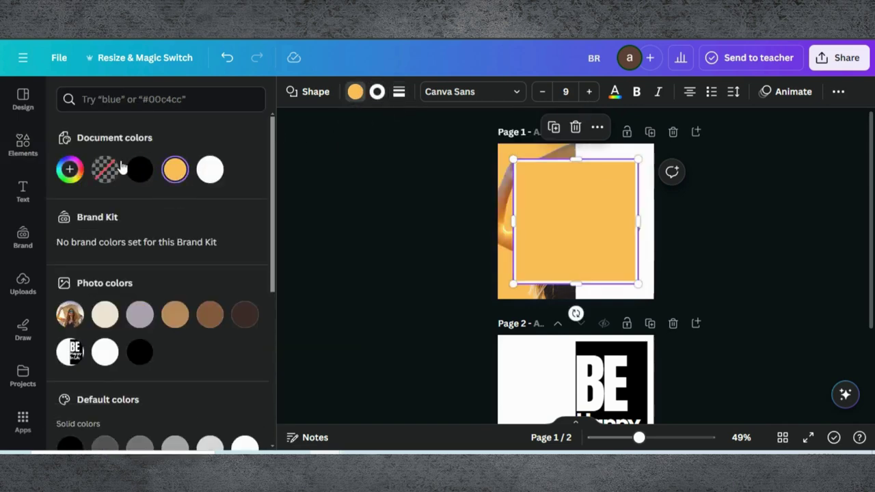
left_click(105, 170)
left_click(377, 234)
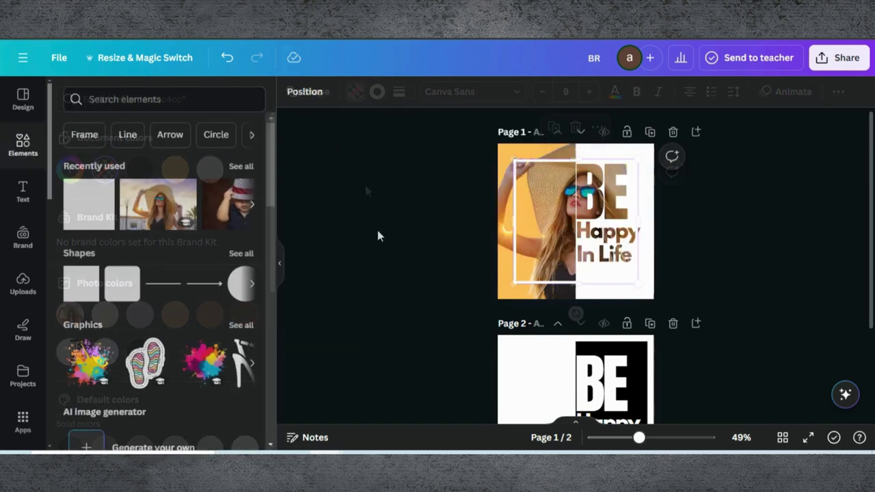
Step: Add a yellow circle shape and place it over the upper-right corner of page 1
left_click(234, 285)
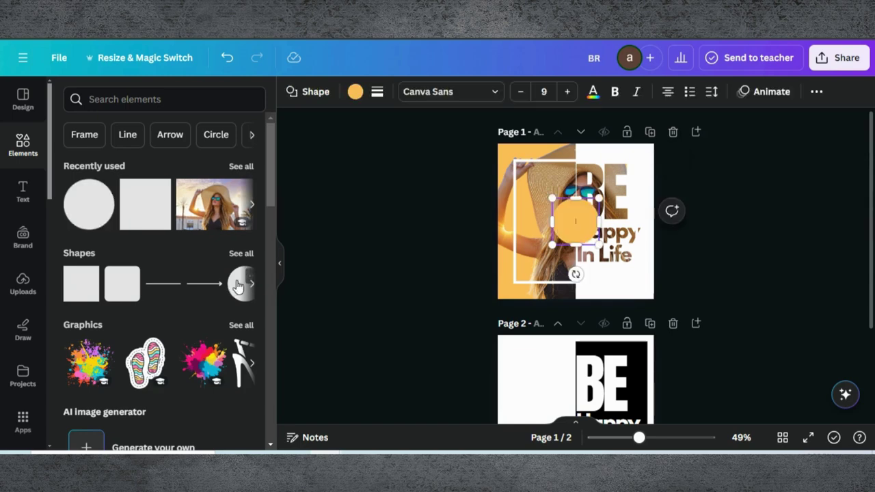
left_click(426, 239)
left_click_drag(567, 225, 637, 157)
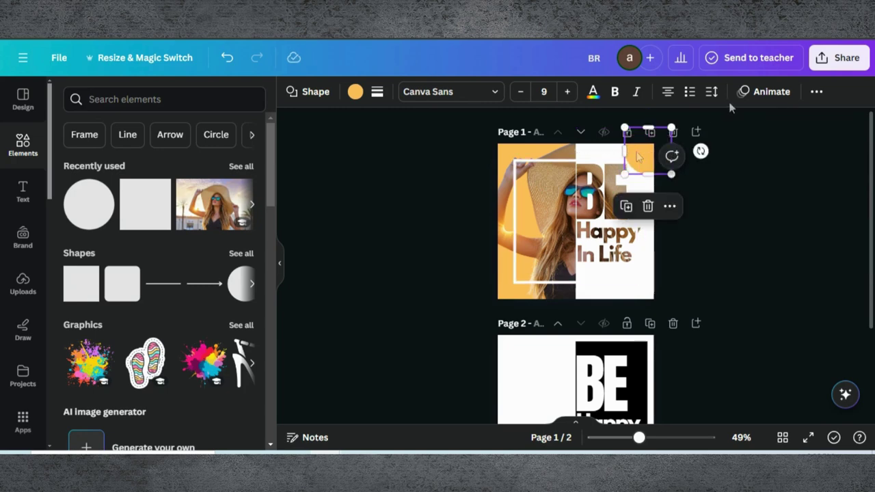
Step: Move the circle's layer directly beneath the square frame's layer and slightly enlarge the frame
left_click(818, 92)
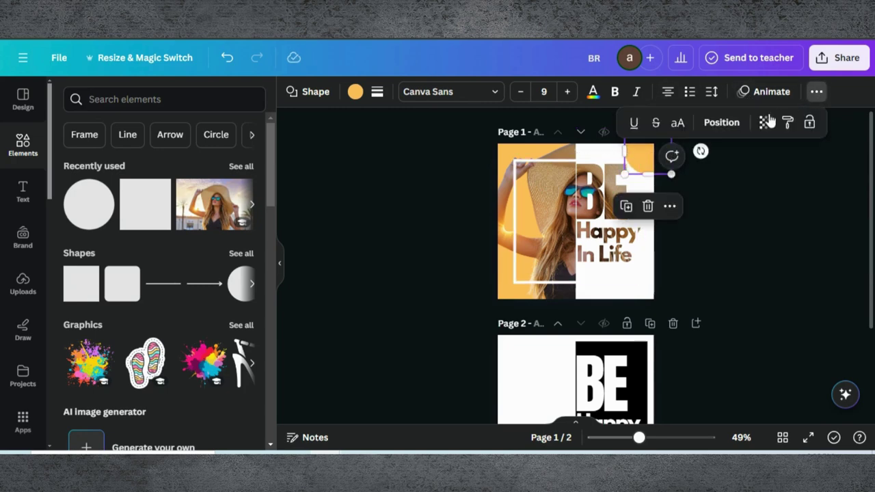
left_click(735, 124)
left_click(214, 95)
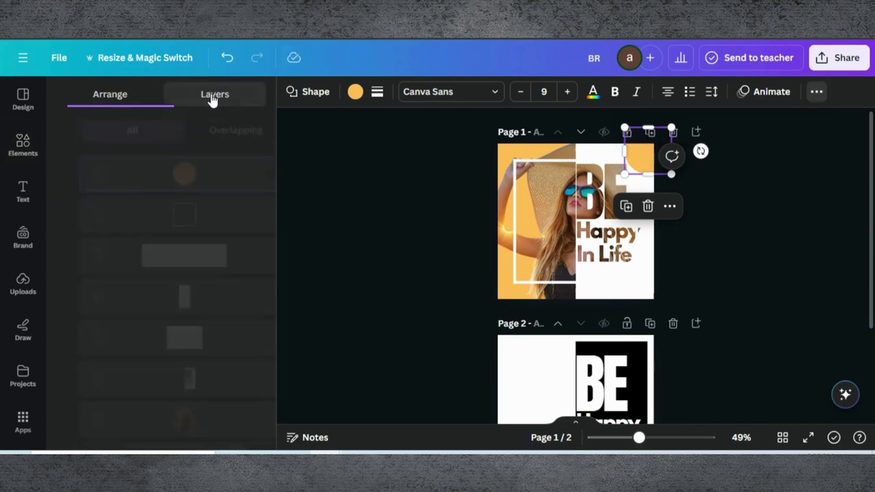
left_click_drag(161, 173, 161, 240)
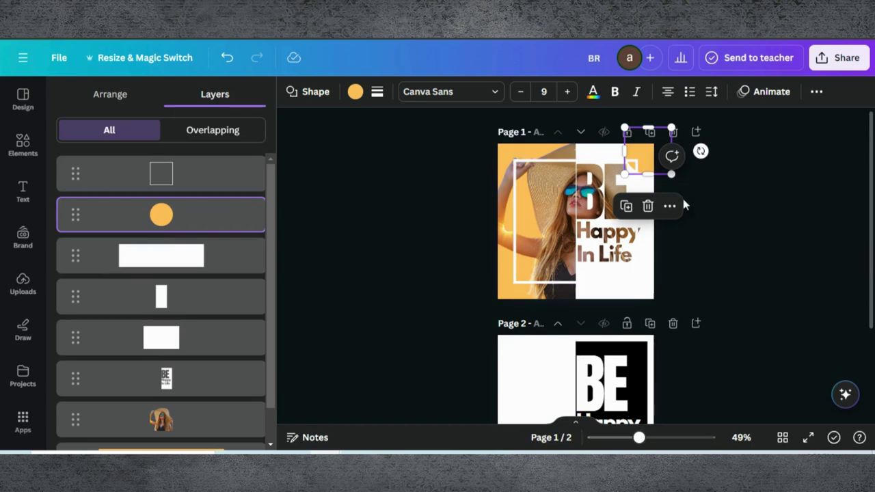
left_click(748, 219)
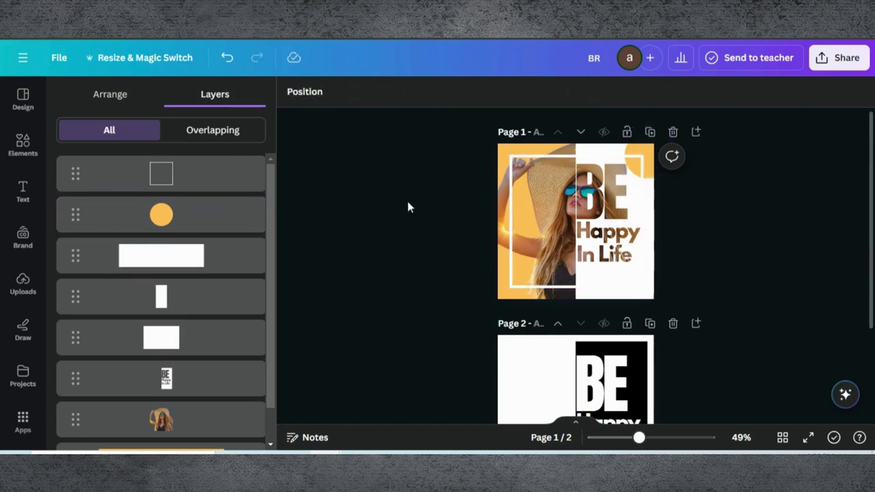
Step: Duplicate the woman's cutout photo on page 1 and align the copy exactly over the original
scroll(205, 376, "down", 1)
left_click(179, 382)
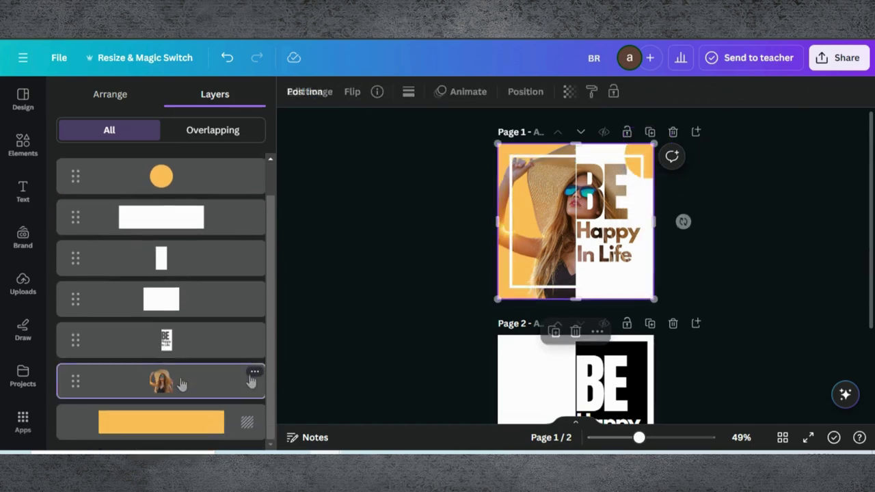
left_click(255, 376)
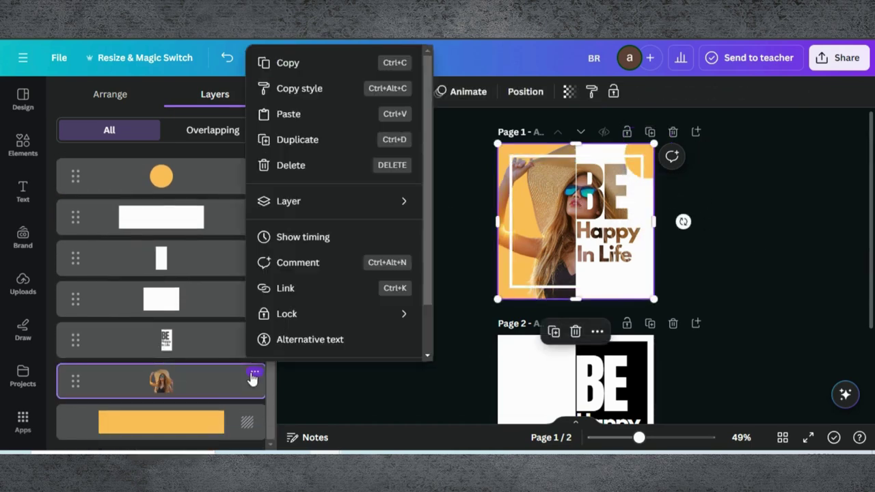
left_click(311, 140)
left_click_drag(560, 187, 554, 180)
Step: Crop the duplicate photo's right side to the white panel's edge, and trim its top and bottom inside the frame's horizontal lines
left_click_drag(654, 221, 569, 222)
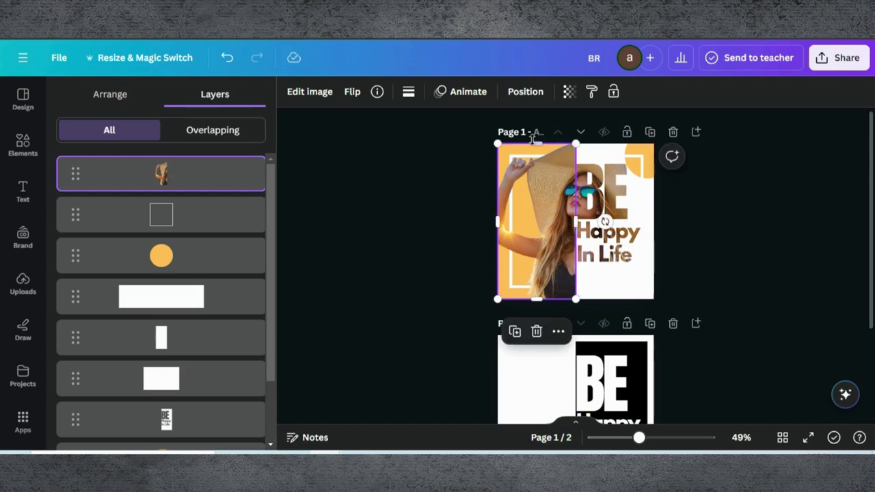
left_click_drag(536, 141, 534, 156)
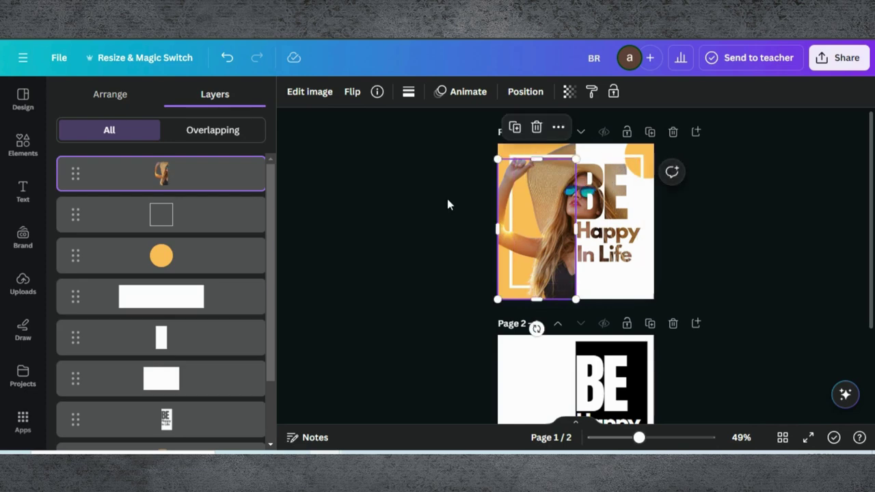
left_click_drag(536, 295, 538, 282)
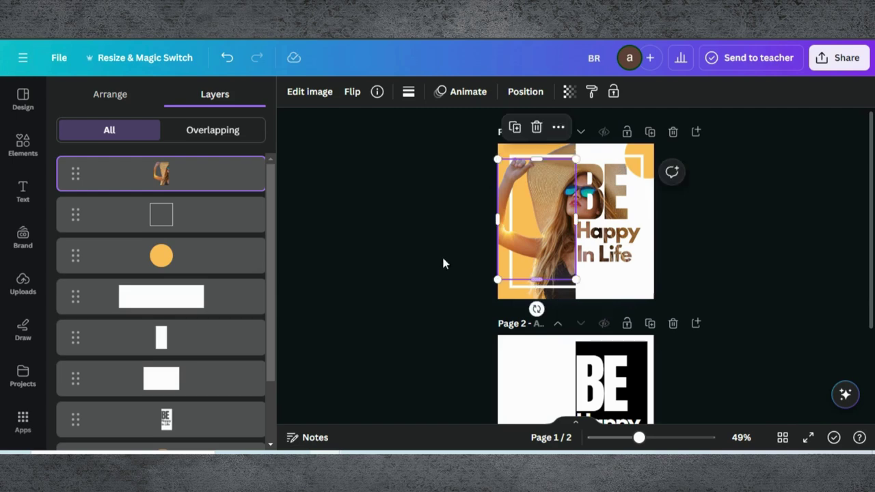
left_click(403, 226)
Step: Download only page 1 of the design as a PNG at 500 × 500 px
left_click(839, 57)
scroll(764, 187, "down", 2)
left_click(694, 295)
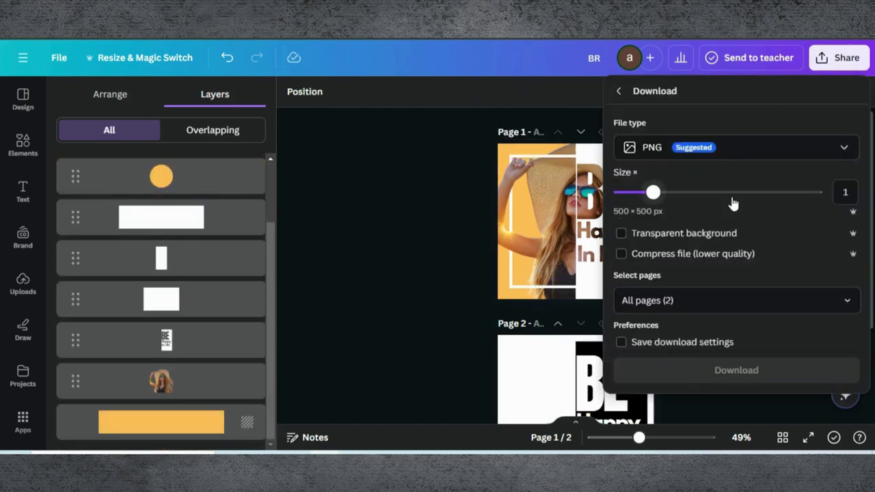
left_click(687, 303)
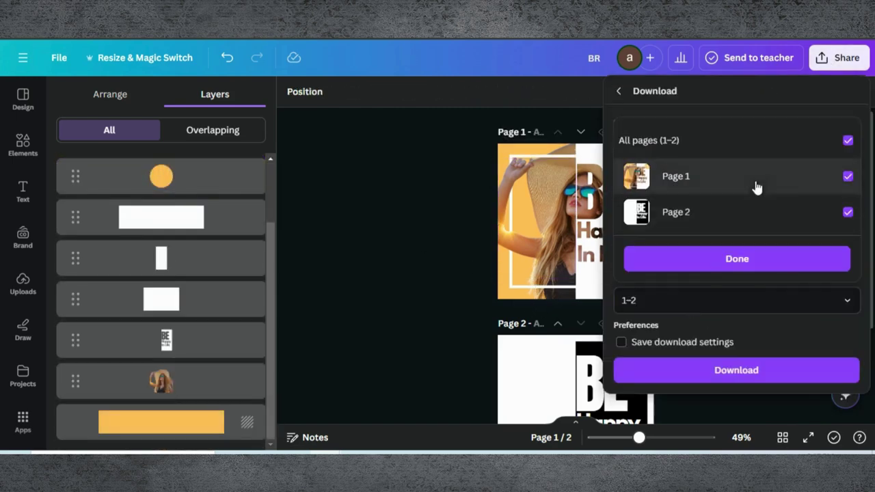
left_click(847, 140)
left_click(846, 177)
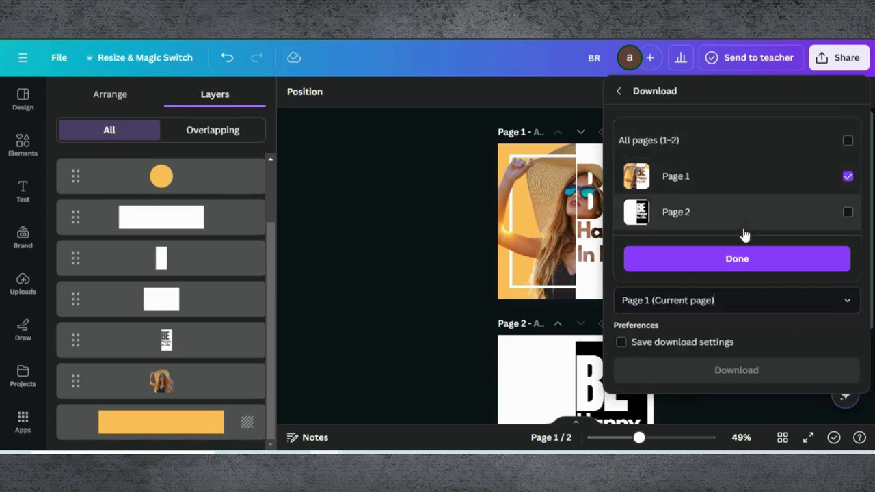
left_click(716, 266)
left_click(705, 346)
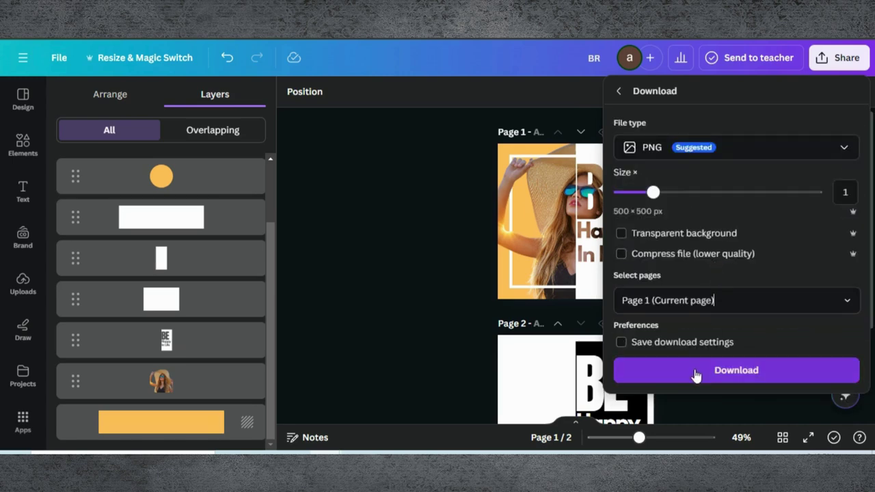
left_click(696, 371)
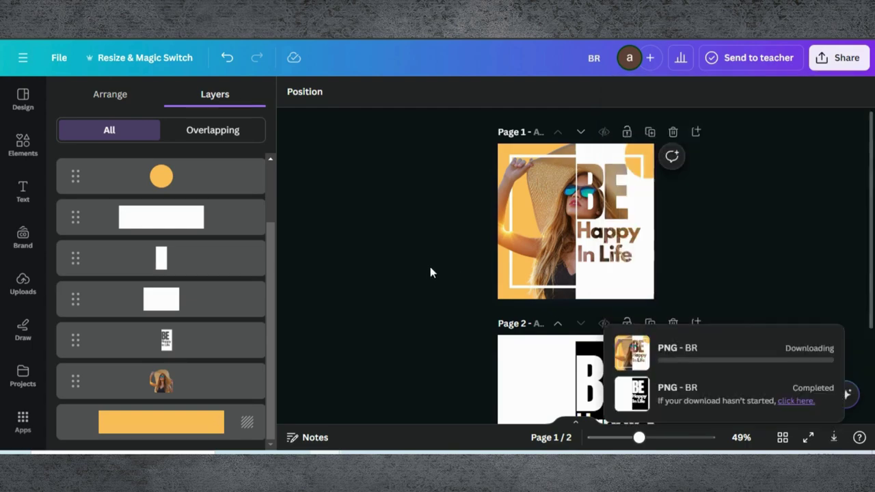